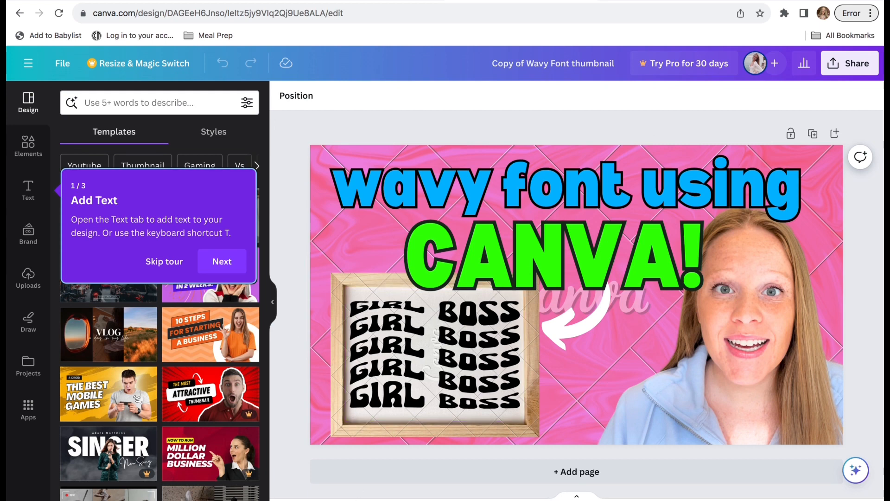
Switch to Canva's help article and examine the rules for selling templates and the definition of a template with its examples.
left_click(370, 16)
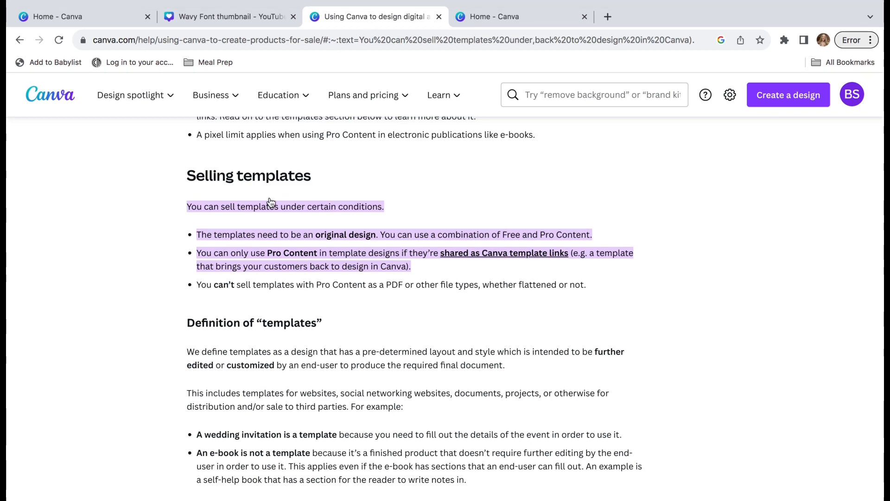
scroll(249, 278, "down", 3)
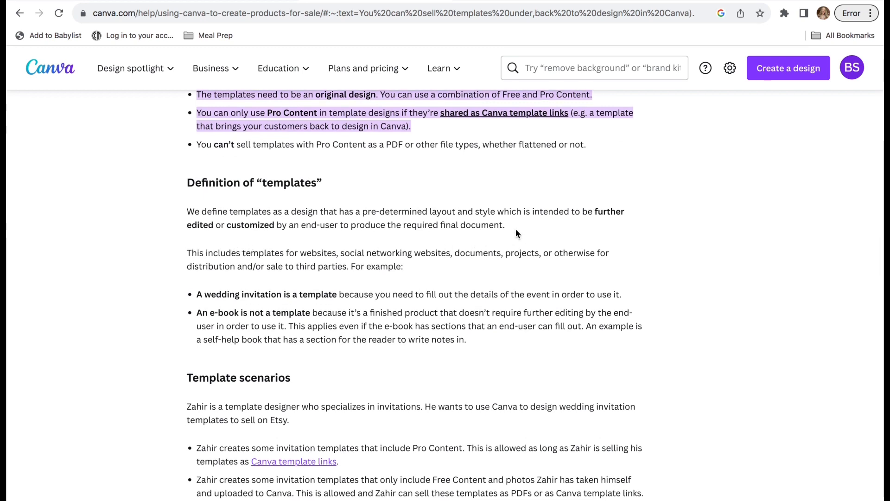
left_click_drag(516, 229, 192, 217)
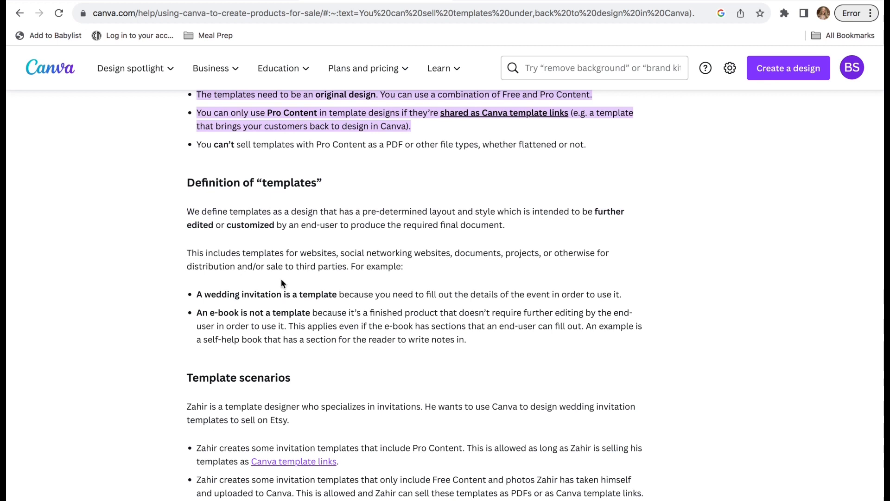
left_click_drag(410, 268, 176, 254)
left_click_drag(481, 352, 186, 300)
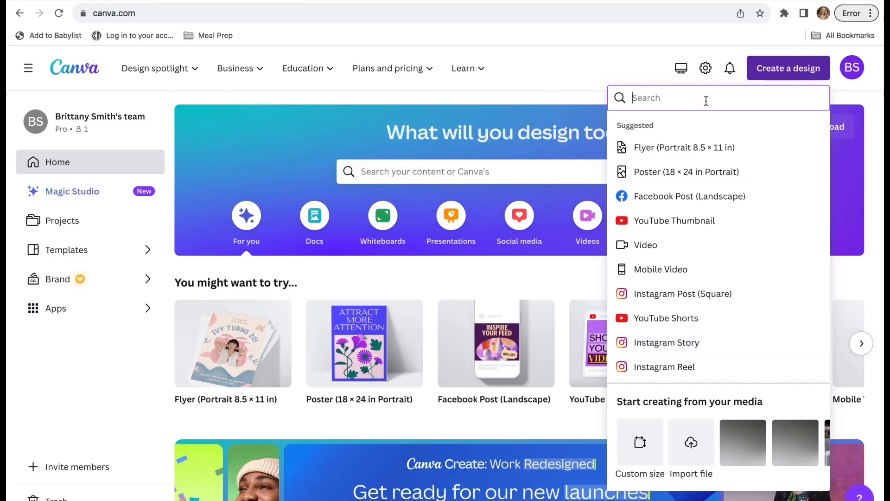
Create a blank Flyer design sized 5.5 × 8.5 in.
type("flyer")
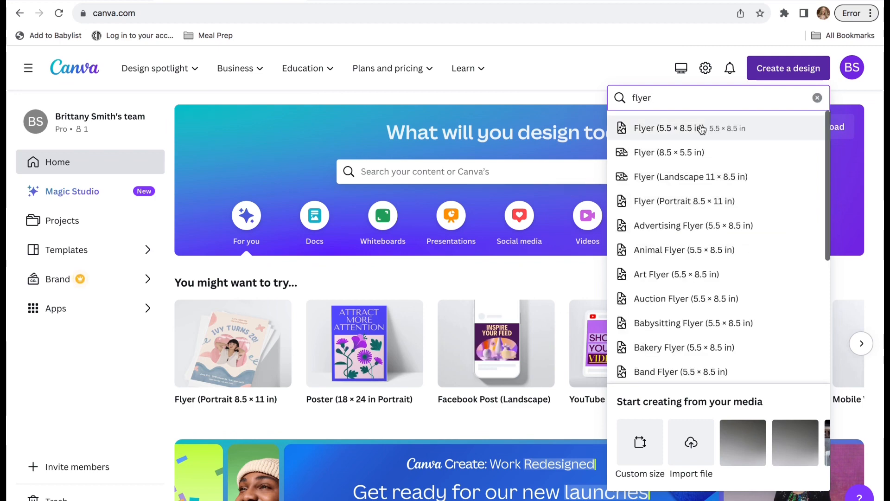
left_click(700, 129)
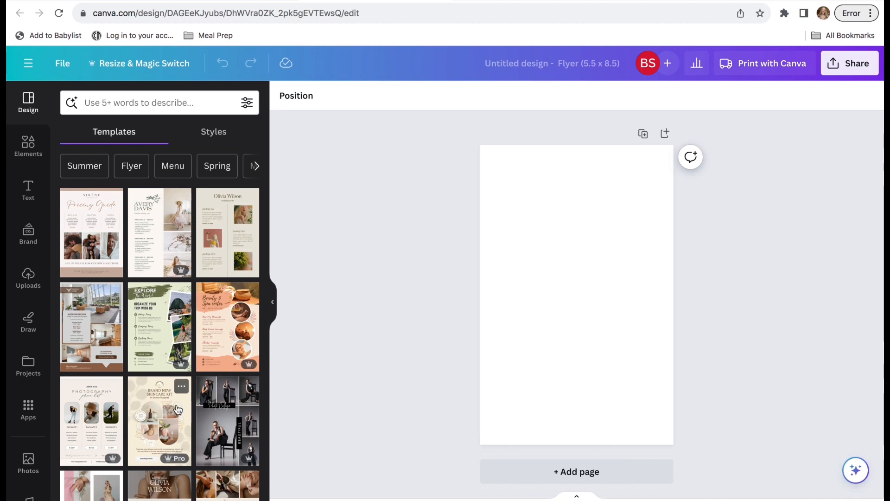
Search the elements for FRAMES, add a rectangular frame, and fit it across the full width at the top of the page.
left_click(27, 147)
left_click(119, 98)
type("FRAMES")
key("Return")
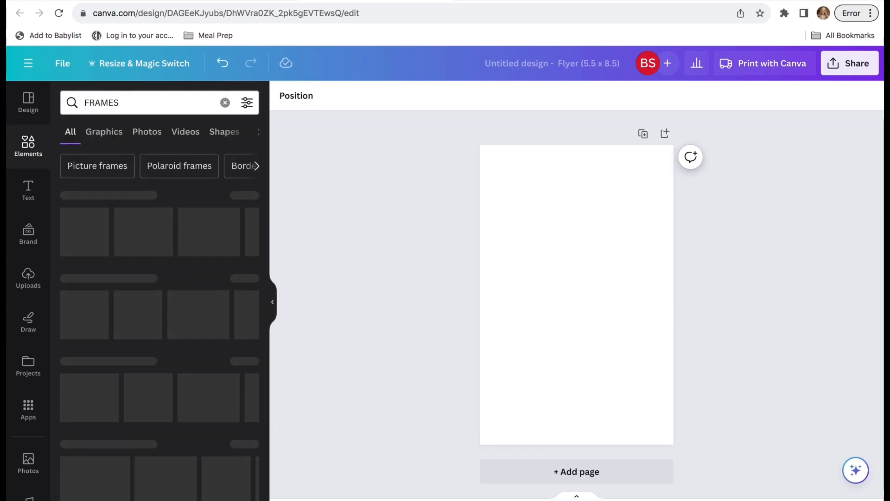
left_click(84, 232)
left_click_drag(575, 268, 528, 168)
left_click_drag(578, 193, 674, 193)
left_click(369, 235)
Search the elements for HOUSE and fill the top frame with the photo of the blue house with a lit porch.
left_click(224, 102)
type("HOUSE")
key("Return")
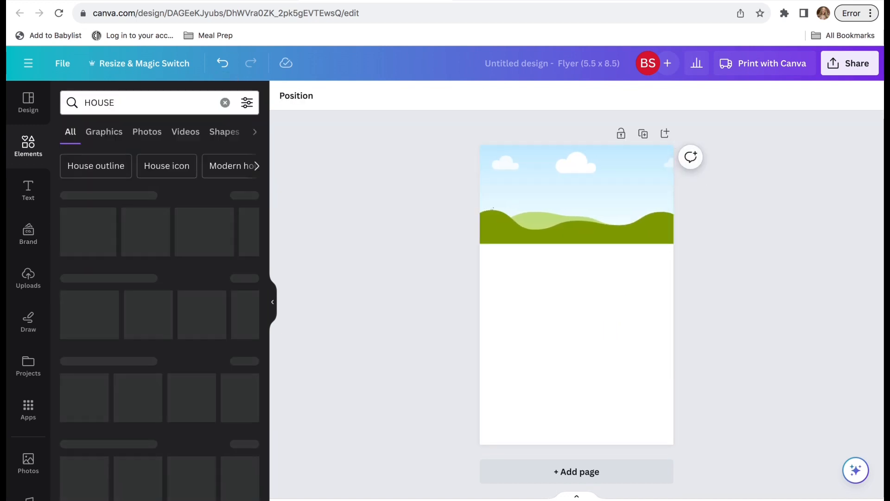
left_click_drag(176, 318, 571, 204)
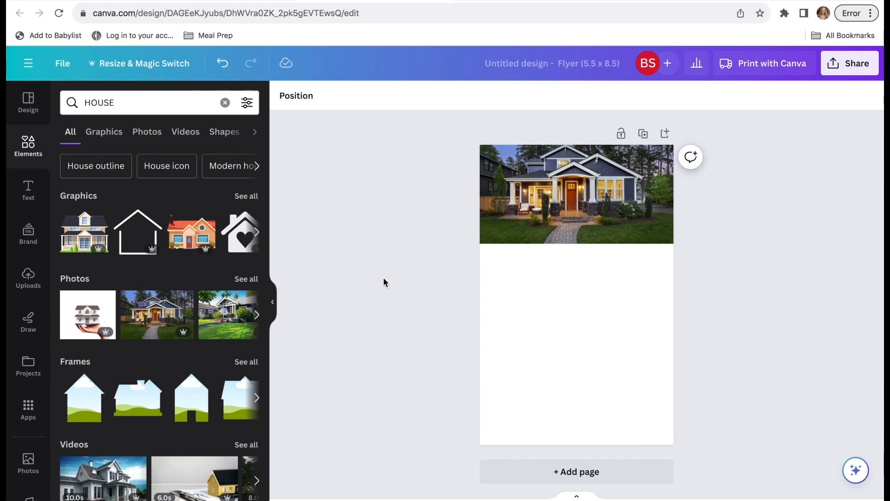
Add the heading "NOW AVAILABLE!" in the TT Bluescreens font and center it just below the house photo.
left_click(28, 190)
left_click(213, 103)
left_click(327, 223)
left_click(159, 138)
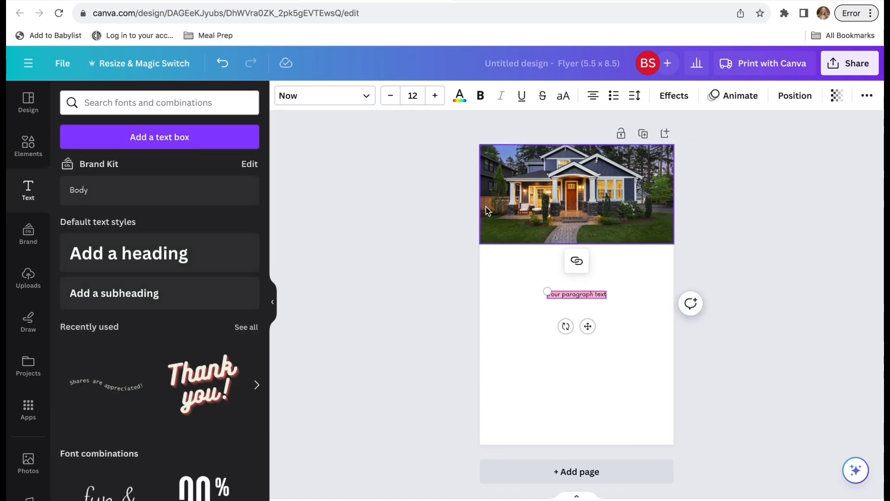
left_click(325, 96)
left_click(95, 429)
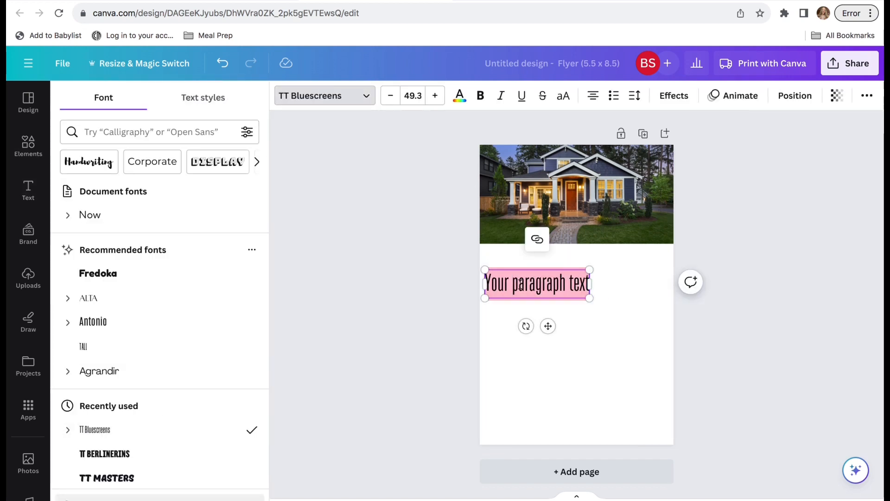
type("NOW AVAILABLE!")
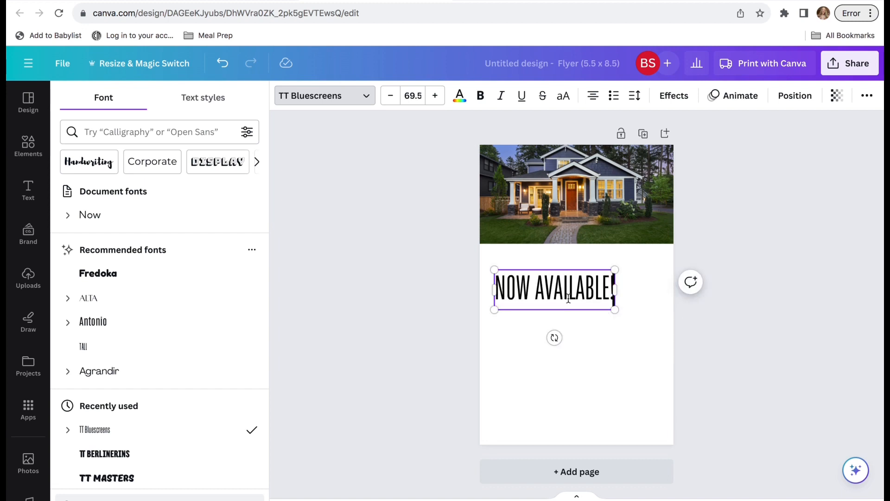
key("Escape")
key("Escape")
left_click_drag(571, 296, 593, 273)
left_click(632, 296)
Add a two-line placeholder property address with street on one line and city, state, zip code on the other, enlarged below the heading.
left_click(141, 146)
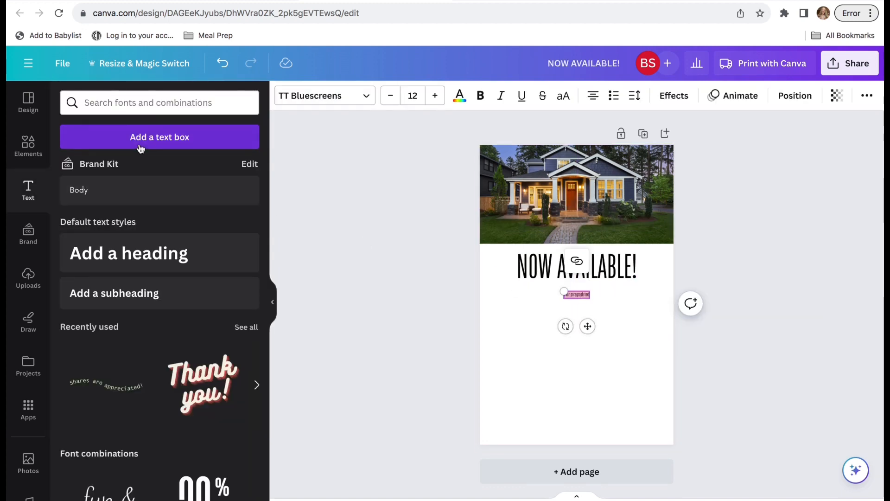
type("1234 STREET LN")
key("Return")
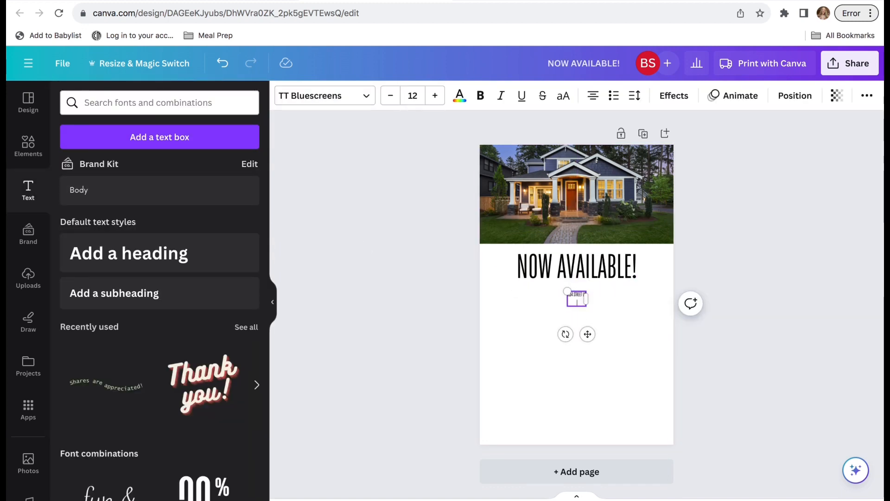
type("CITY")
type(", STATE, ZIP CODE")
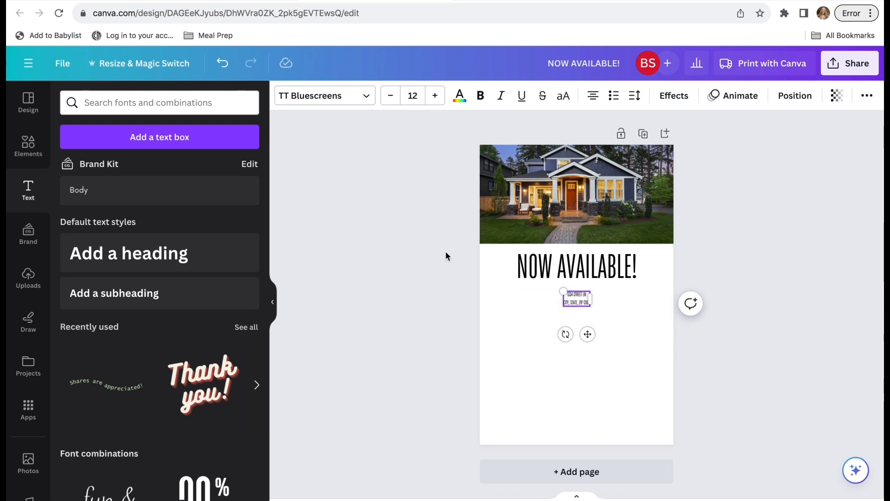
left_click_drag(563, 292, 566, 360)
left_click(686, 319)
Set the copied text box to "3 BED + 2 BATH", shrink it slightly, and center it below the address.
left_click(594, 309)
double_click(566, 359)
type("3")
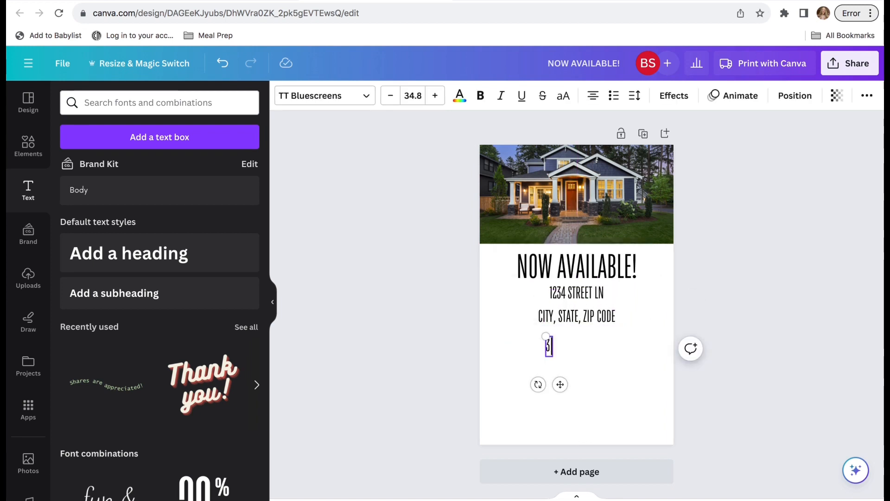
type(" BED + 2 BATH")
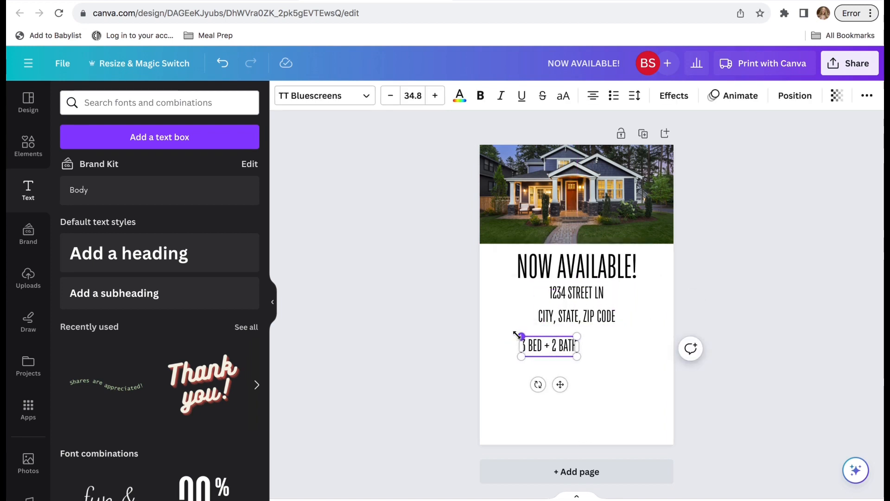
left_click(579, 430)
left_click_drag(564, 344, 591, 332)
left_click_drag(581, 374, 588, 373)
left_click(617, 363)
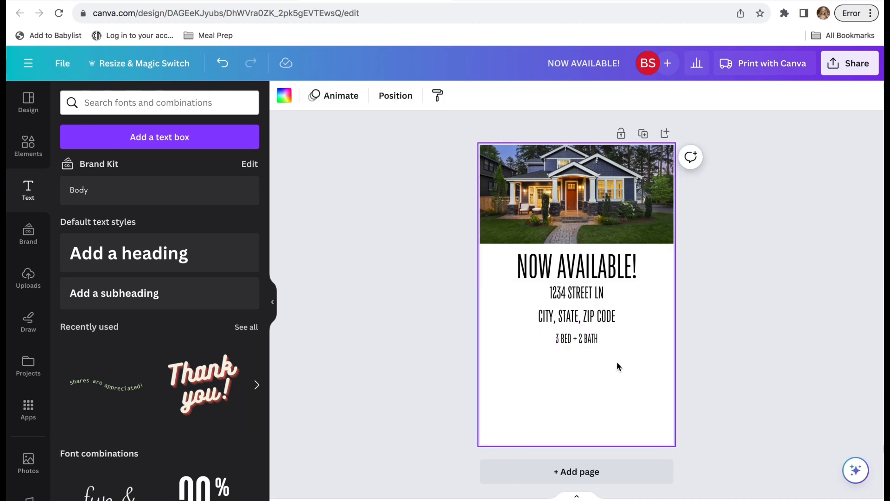
Search the elements for SHAPES, add a square, and stretch it into a full-width banner along the page's bottom edge.
left_click(28, 146)
left_click(225, 101)
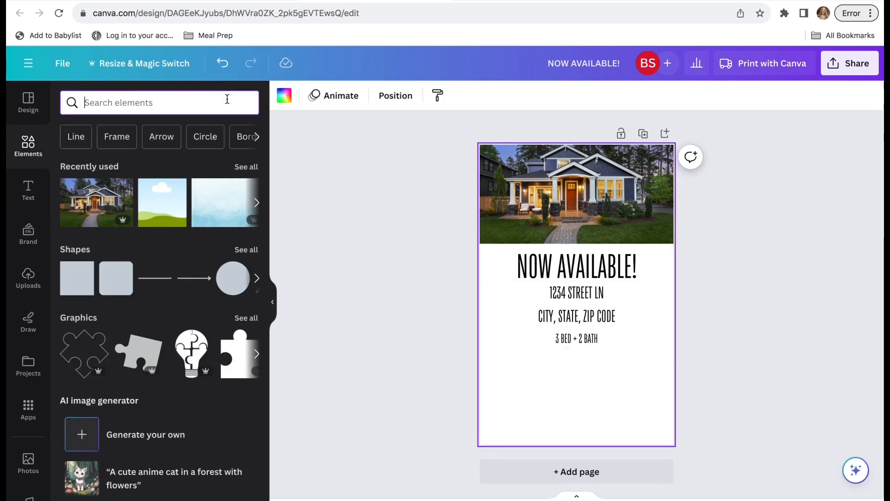
type("SHAPES")
key("Return")
left_click(77, 224)
left_click(644, 321)
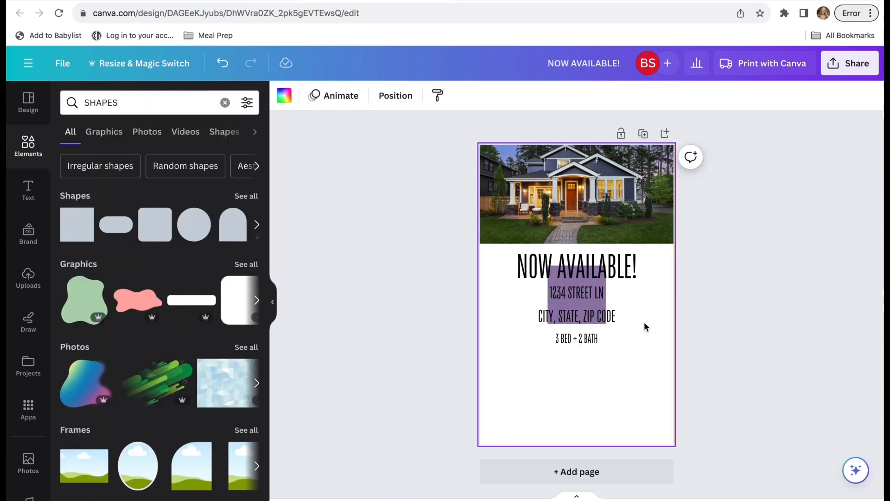
left_click(396, 95)
left_click(160, 290)
left_click_drag(160, 291, 160, 173)
left_click_drag(589, 302, 679, 415)
Recolor the bottom banner with the pale pink-beige swatch from the brand palette.
left_click(345, 95)
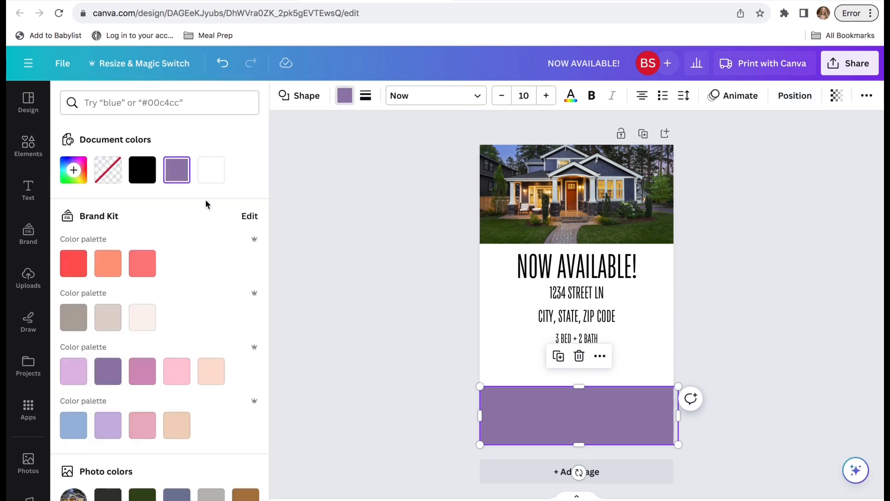
left_click(143, 318)
left_click(308, 265)
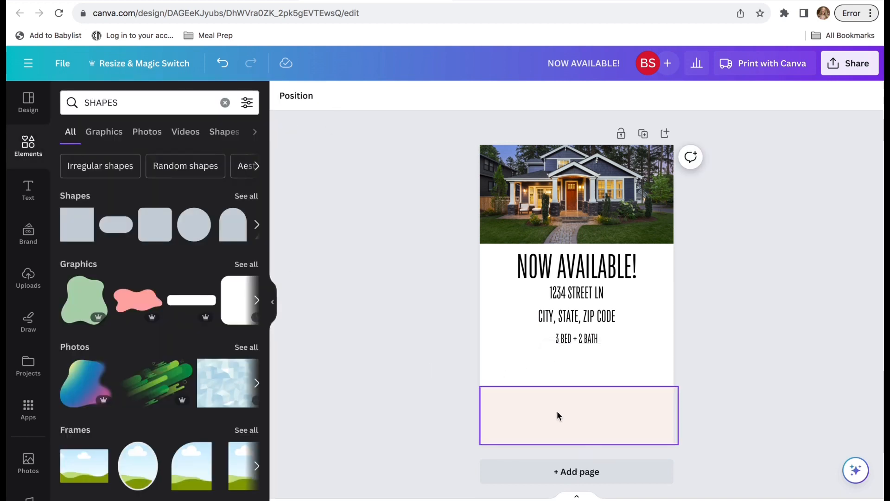
Add an arch shape over the banner's right half and enlarge it so its base extends past the page's bottom edge.
left_click(233, 224)
left_click(795, 95)
left_click_drag(160, 290, 189, 173)
left_click_drag(574, 299, 575, 349)
left_click(740, 419)
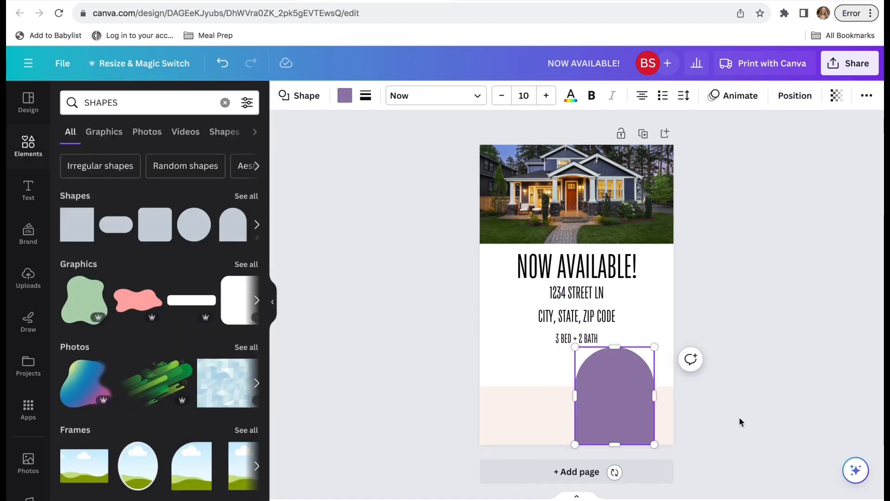
left_click_drag(617, 404, 637, 421)
left_click_drag(590, 458, 557, 500)
left_click_drag(608, 405, 602, 396)
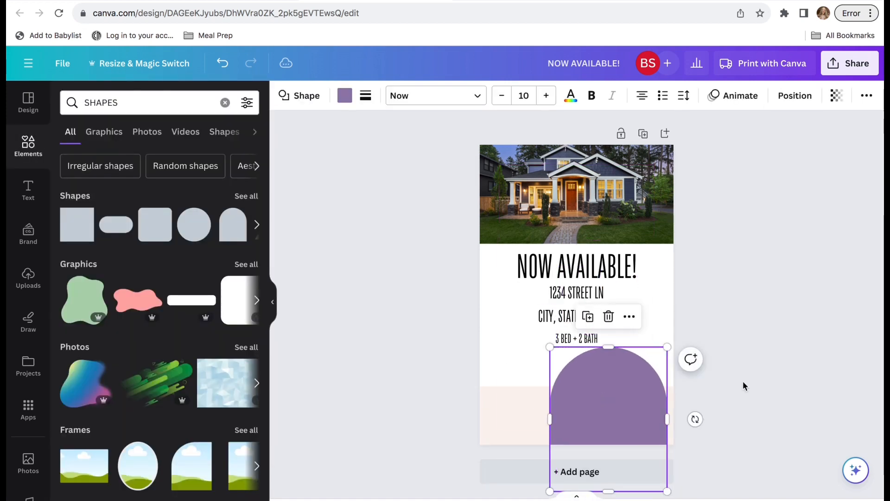
left_click(744, 384)
Place the uploaded portrait of the woman in the striped shirt at the page's bottom-right corner.
left_click(29, 275)
scroll(171, 441, "down", 15)
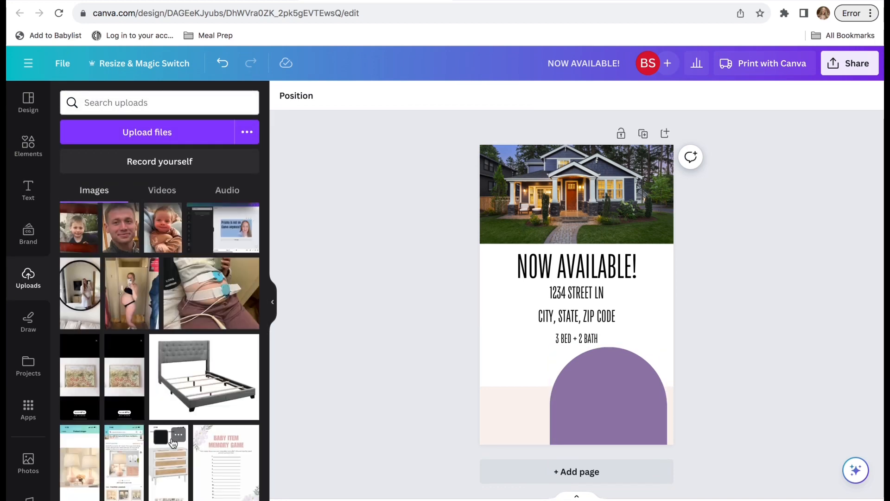
scroll(171, 442, "down", 15)
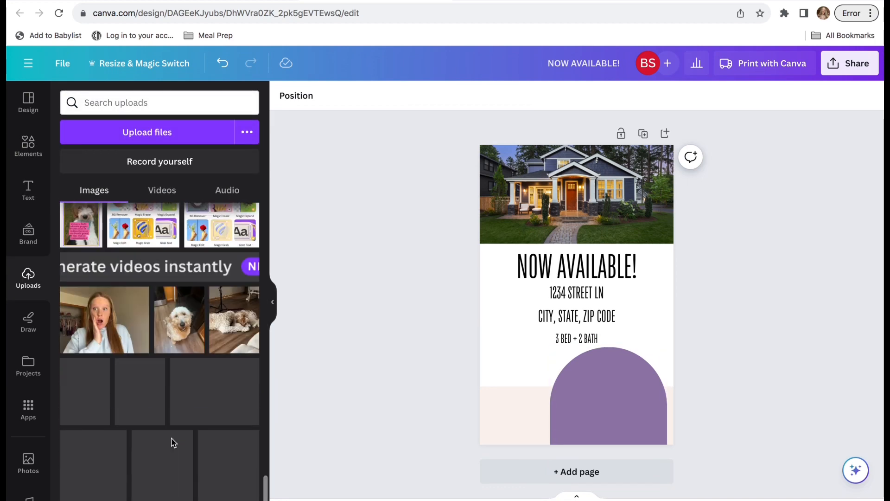
scroll(172, 372, "up", 1)
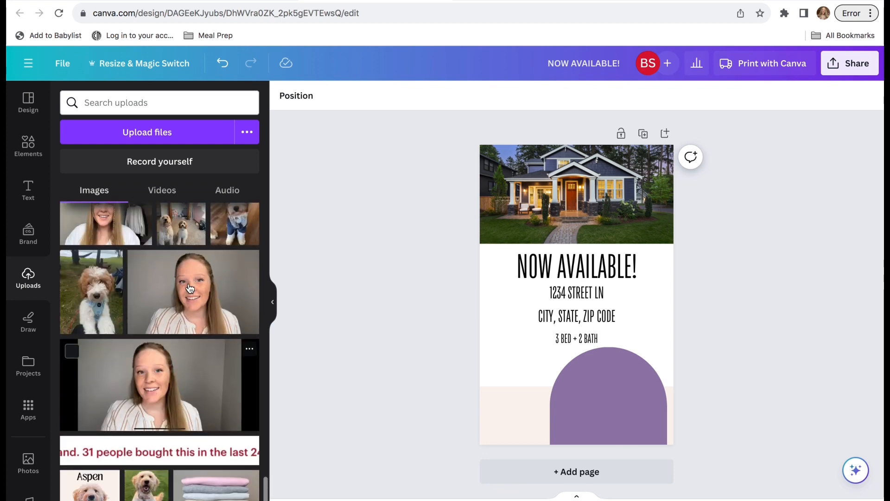
left_click_drag(142, 330, 550, 439)
Remove the portrait's background and enlarge the cutout in the page's bottom-right corner.
left_click(288, 94)
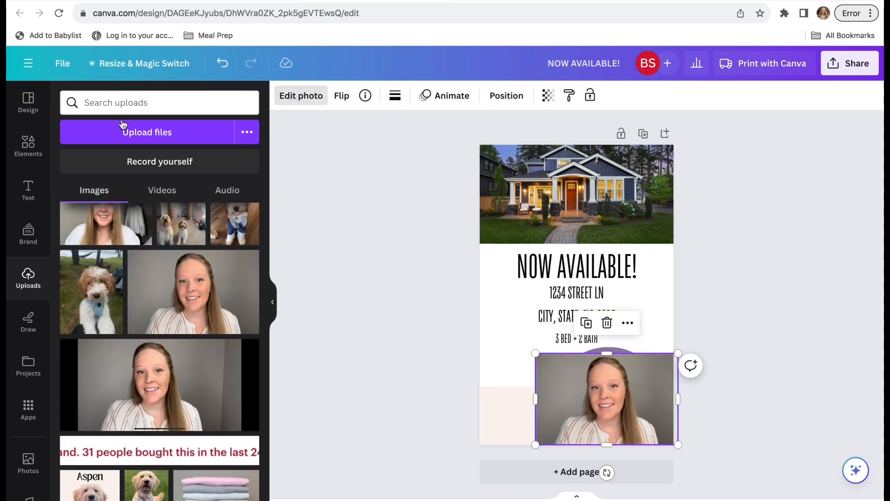
left_click(95, 188)
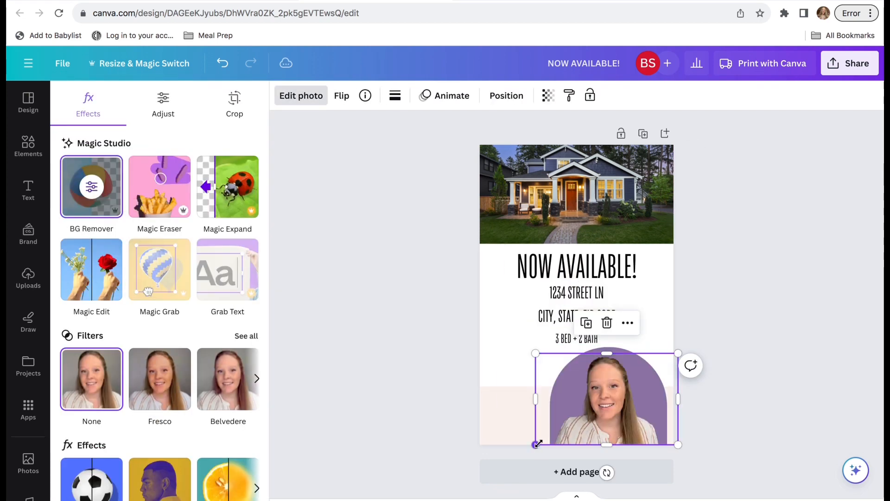
left_click_drag(613, 422, 645, 397)
left_click(741, 377)
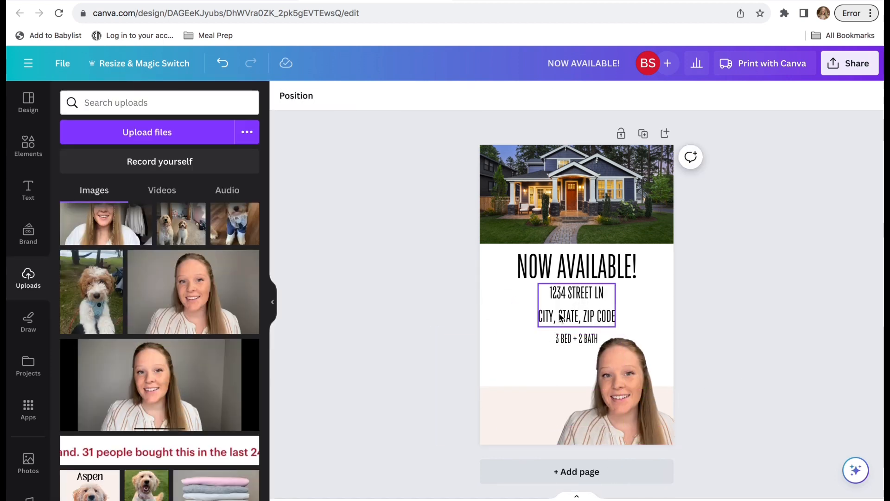
Place a copy of the address text on the banner beside the portrait and delete its wording.
left_click_drag(559, 313, 502, 412)
triple_click(503, 414)
left_click(564, 423)
key("BackSpace")
key("BackSpace")
key("BackSpace")
key("BackSpace")
key("BackSpace")
key("BackSpace")
key("BackSpace")
key("BackSpace")
key("BackSpace")
key("BackSpace")
key("BackSpace")
key("BackSpace")
key("BackSpace")
key("BackSpace")
key("BackSpace")
key("BackSpace")
key("BackSpace")
key("BackSpace")
key("BackSpace")
key("BackSpace")
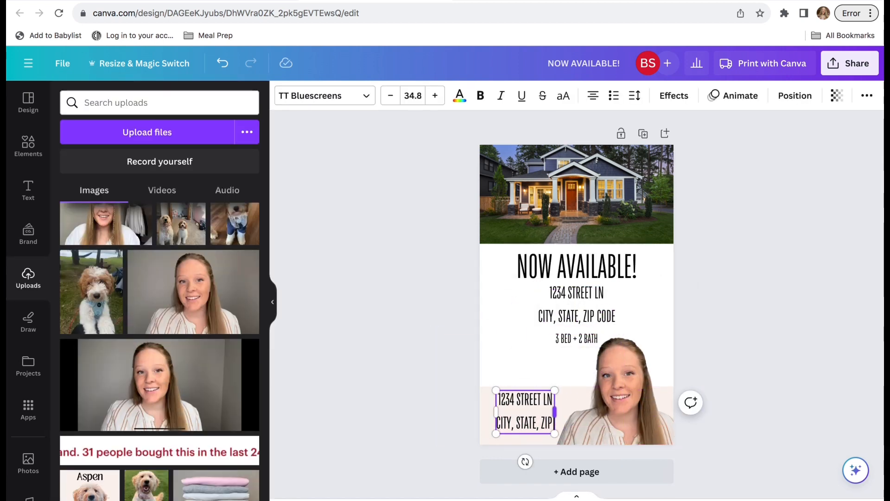
Enter the agent's first name and last initial in the banner text box, using mixed case instead of all capitals.
type("BRITTANY S")
key("BackSpace")
key("BackSpace")
key("BackSpace")
key("BackSpace")
key("BackSpace")
key("BackSpace")
key("BackSpace")
key("BackSpace")
key("BackSpace")
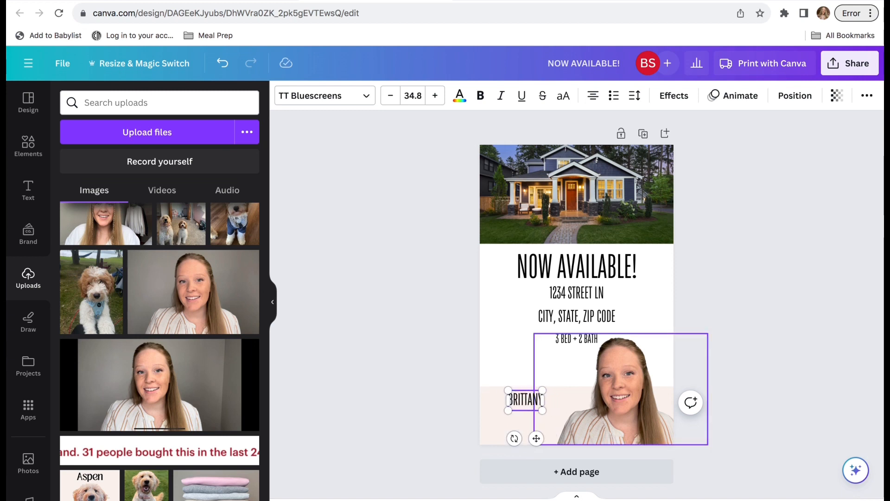
type("rittany S.")
Add a second line reading "Real Estate Agent" below the agent's name and nudge the text block into place on the banner.
key("Return")
type("Real estate")
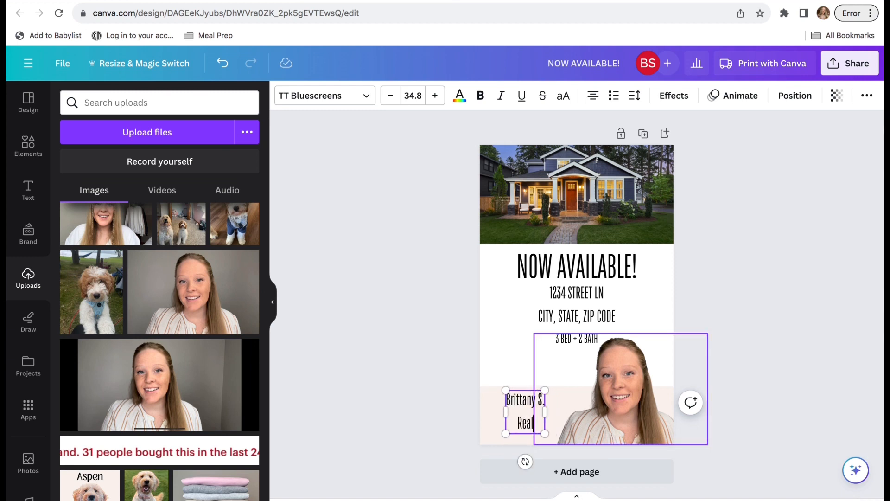
key("BackSpace")
key("BackSpace")
key("BackSpace")
key("BackSpace")
key("BackSpace")
key("BackSpace")
type("Estate Agent")
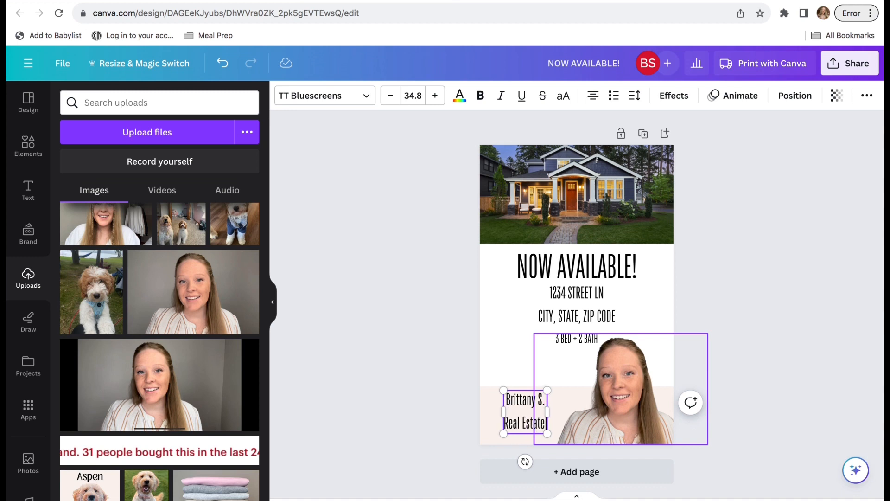
left_click(793, 433)
left_click_drag(525, 413, 523, 416)
left_click(743, 352)
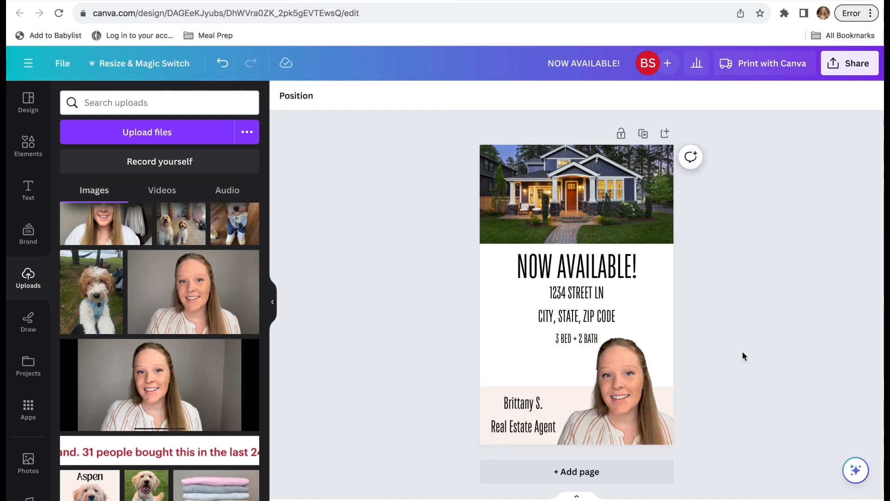
Shift the address and "3 BED + 2 BATH" text slightly down below the "NOW AVAILABLE!" heading.
left_click(577, 305)
left_click_drag(576, 307, 576, 344)
left_click(795, 95)
left_click(160, 329)
left_click(750, 301)
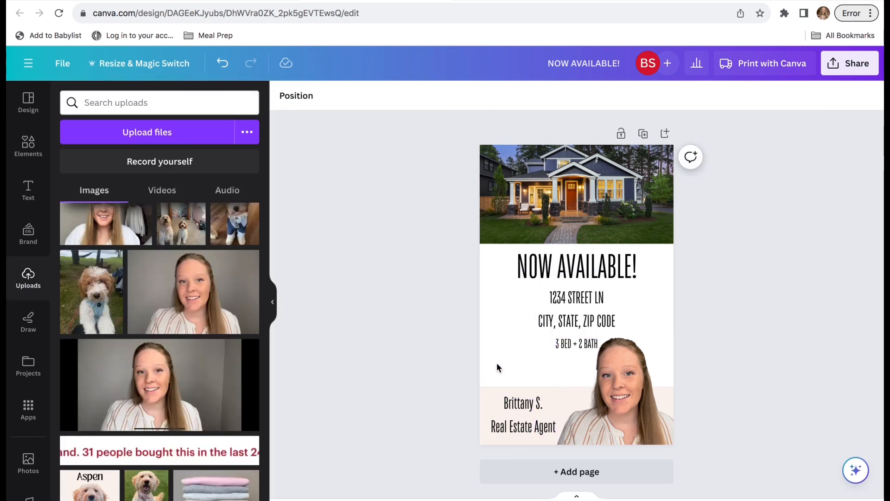
Stretch the pale pink banner upward so it fills the page up to the house photo's lower edge.
left_click(510, 399)
left_click_drag(576, 387, 577, 245)
left_click(776, 318)
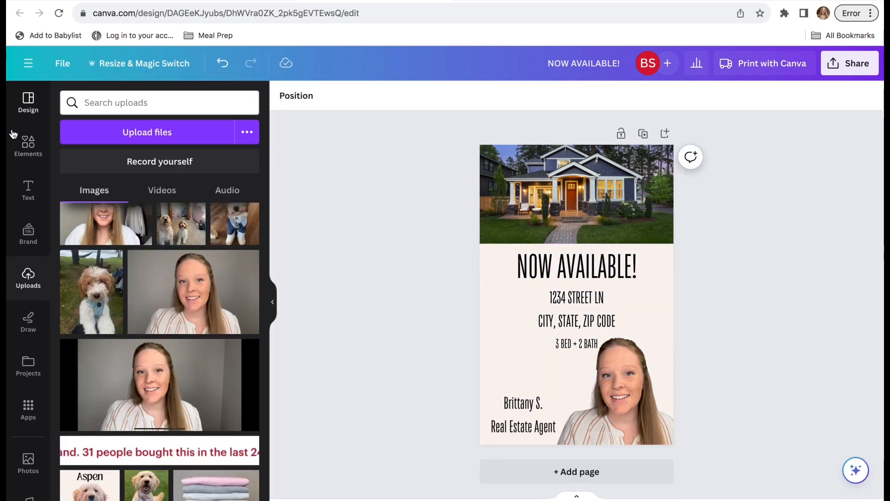
Add a square shape, stretch it into a banner across the page's lower part, and fill it with the brand palette's beige.
left_click(13, 135)
left_click(77, 224)
left_click_drag(564, 292, 518, 434)
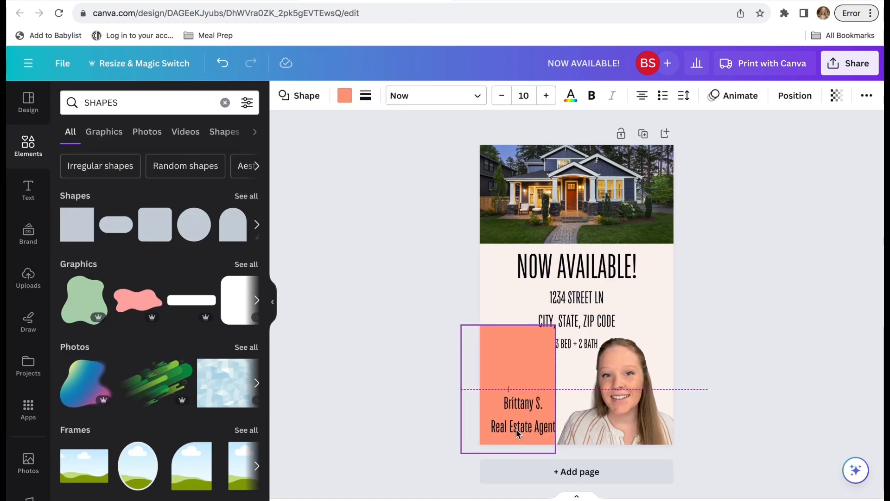
left_click_drag(509, 325, 508, 367)
left_click_drag(556, 410, 798, 410)
left_click(345, 96)
left_click(108, 315)
Reorder the layers so the new beige banner sits behind the portrait and above the pale pink background.
left_click(795, 96)
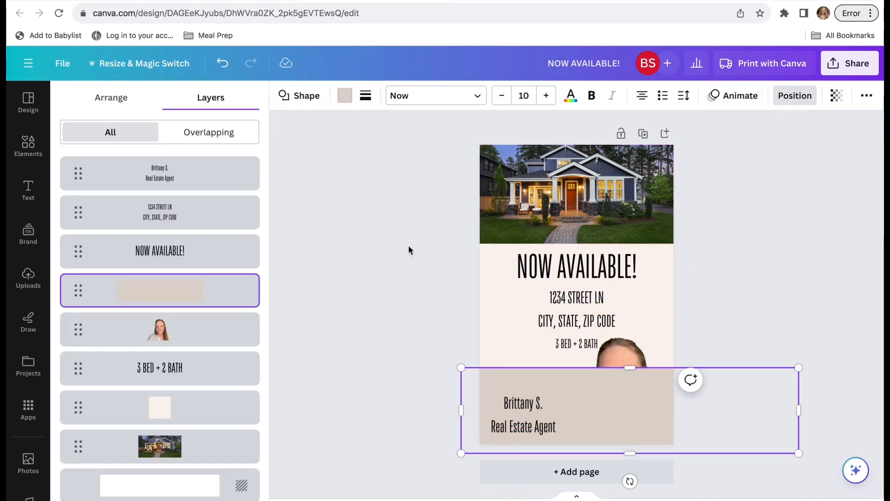
left_click_drag(113, 291, 119, 444)
left_click_drag(128, 409, 138, 355)
left_click(428, 354)
Recolor the lower banner behind the agent's details to terracotta.
left_click(493, 382)
left_click(345, 103)
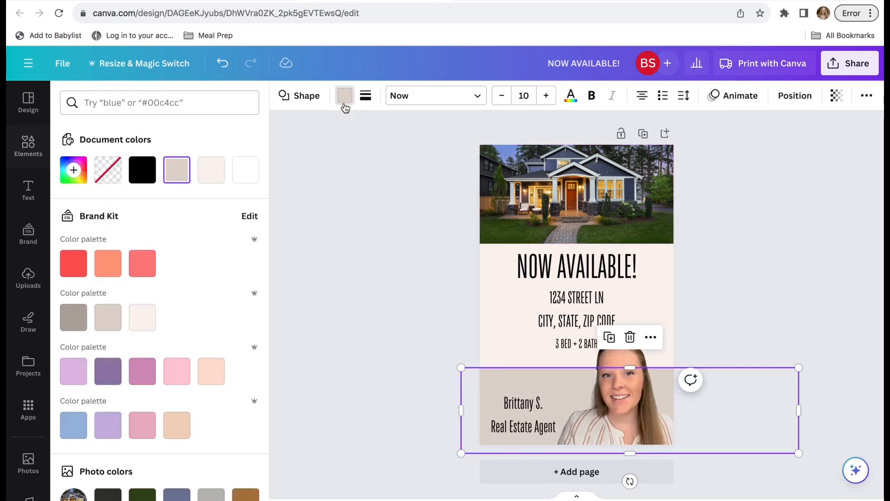
scroll(157, 325, "down", 5)
left_click(143, 354)
left_click(569, 188)
double_click(570, 204)
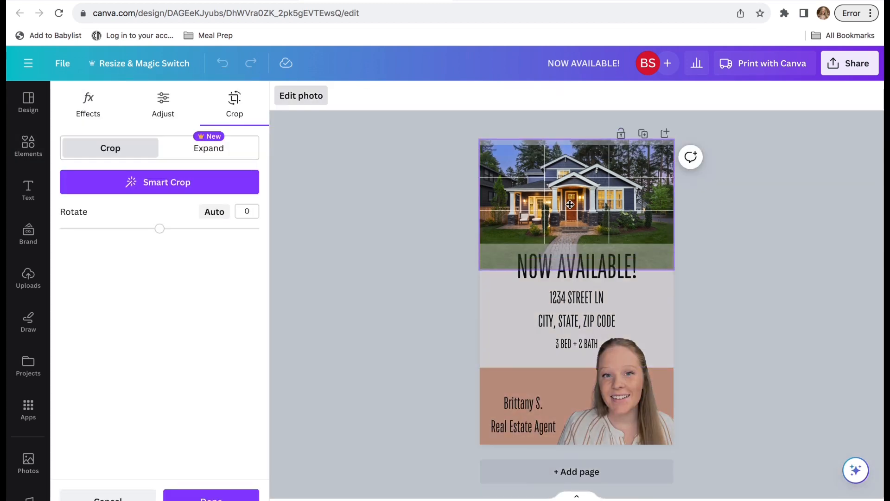
left_click(839, 290)
left_click(838, 290)
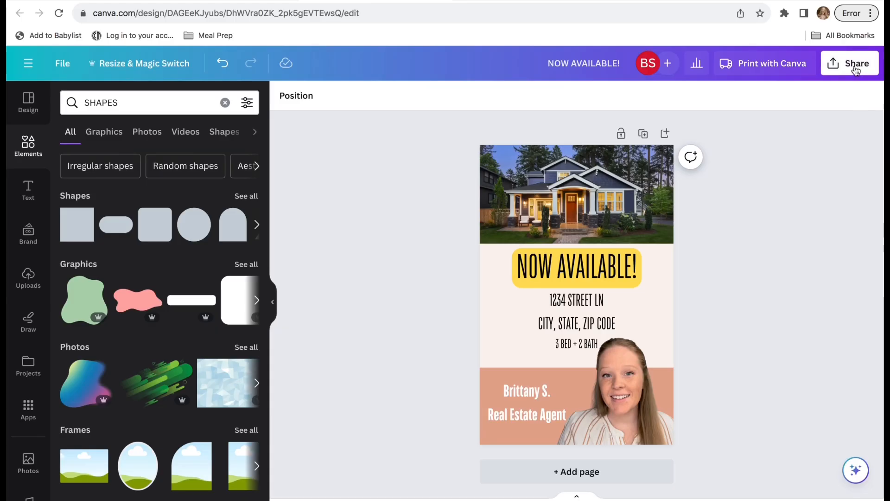
Create a template link for sharing the finished flyer design.
left_click(856, 71)
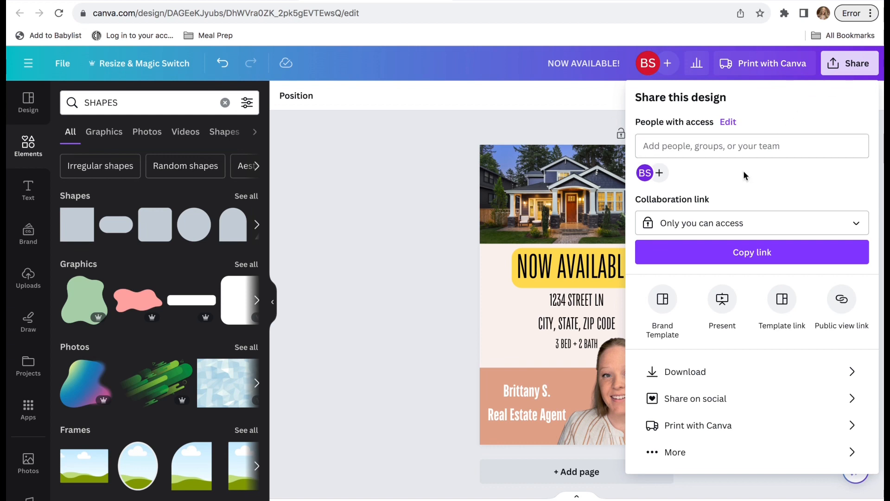
left_click(783, 299)
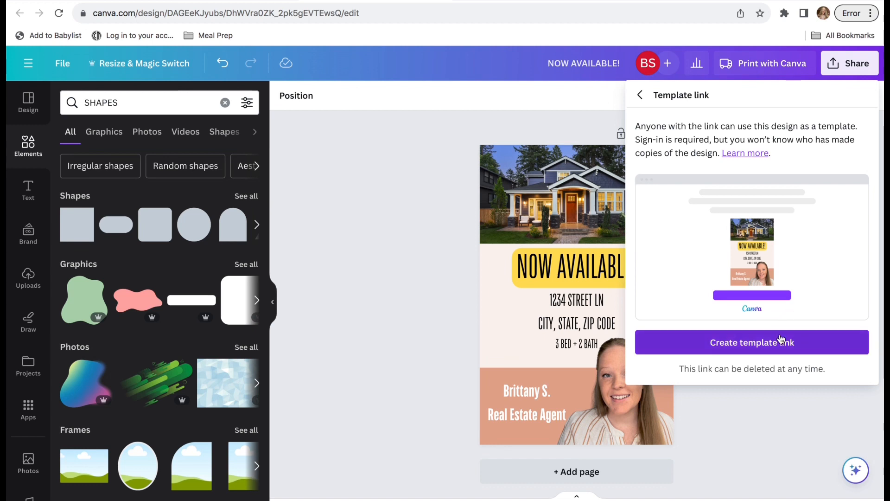
left_click(781, 343)
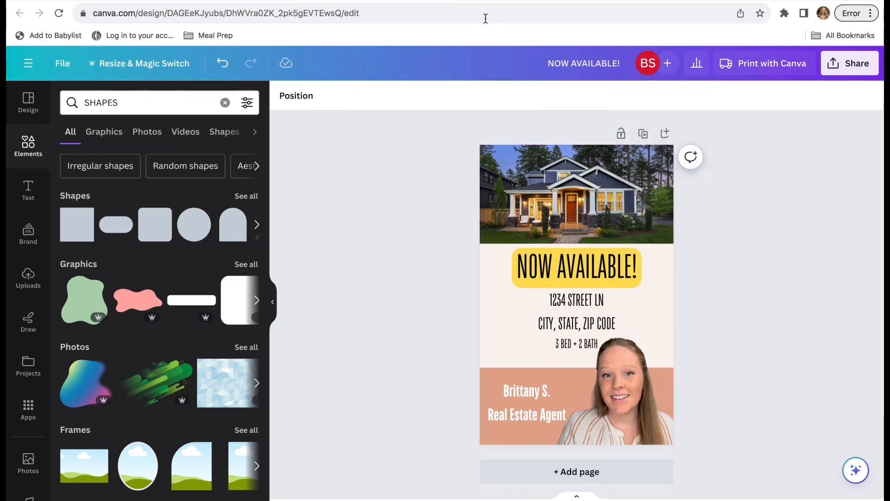
Open the copied template link in a new browser tab and examine the template preview buyers receive.
key("ctrl+t")
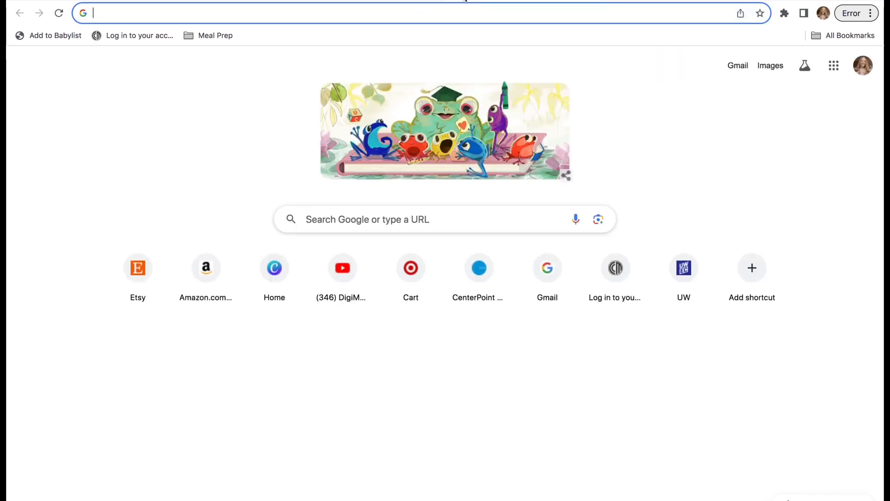
key("ctrl+v")
key("Return")
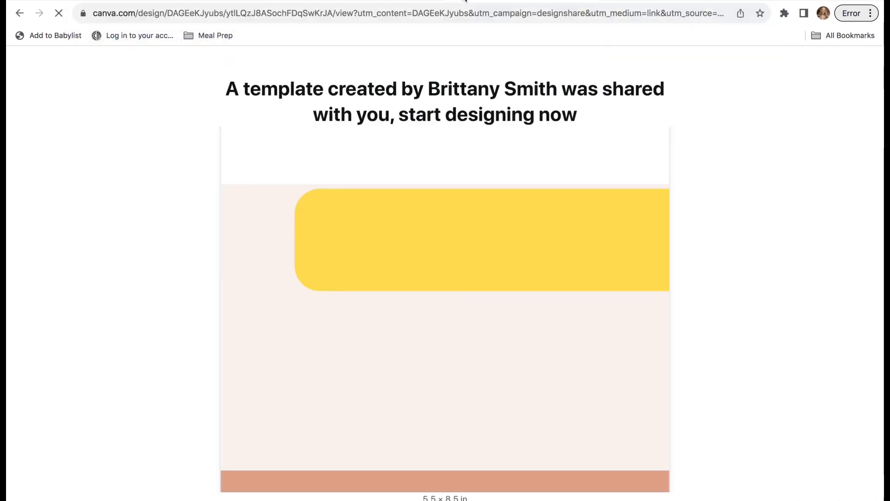
scroll(433, 346, "down", 3)
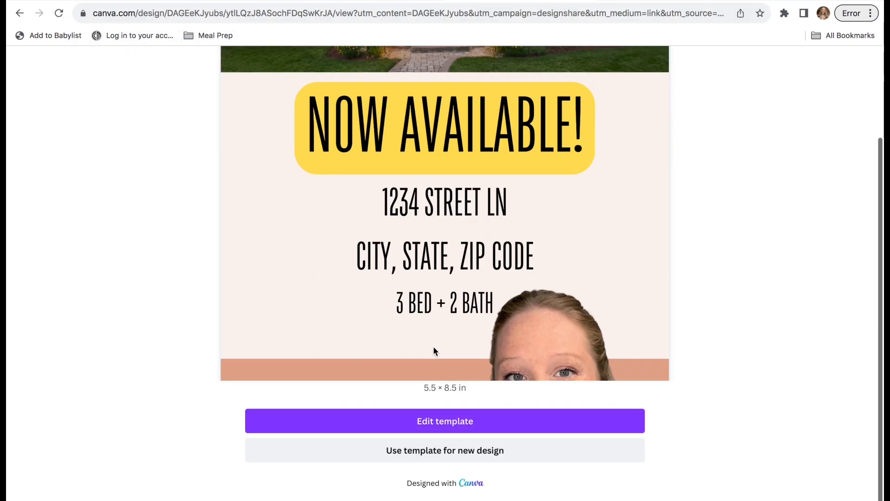
scroll(433, 346, "up", 2)
scroll(434, 346, "down", 2)
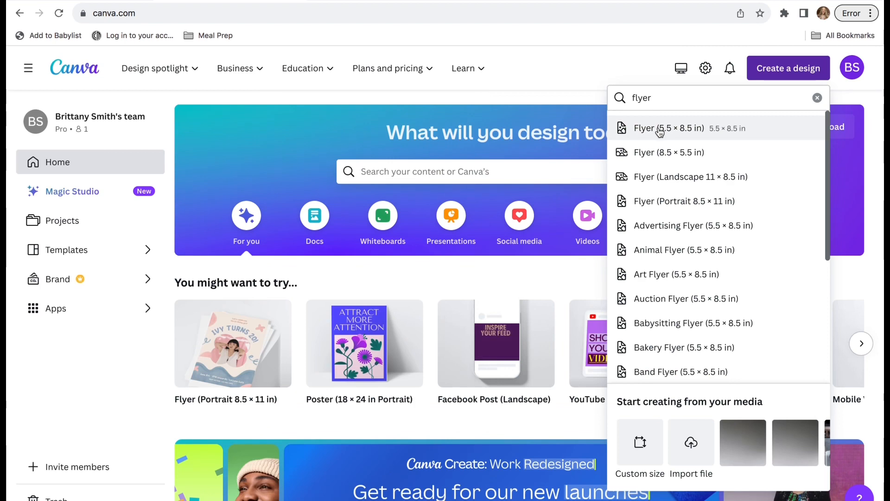
Create a blank Flyer (5.5 × 8.5 in) design and search its templates for "thank you".
left_click(658, 128)
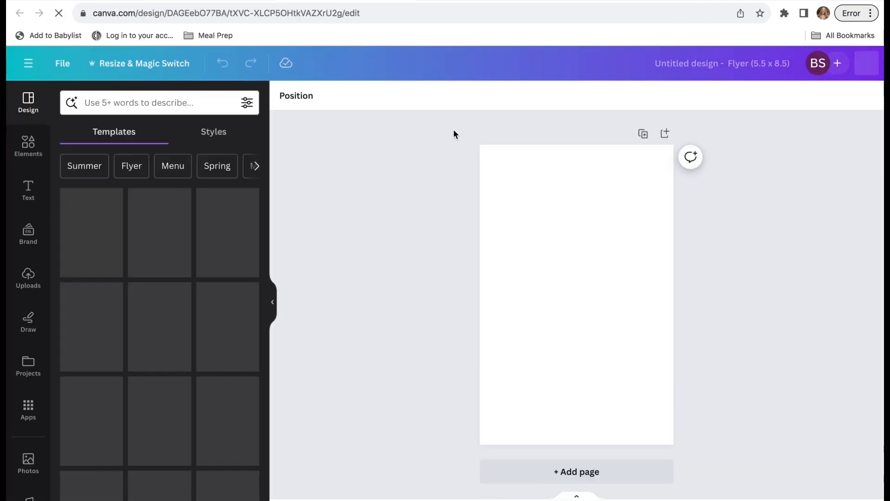
left_click(159, 101)
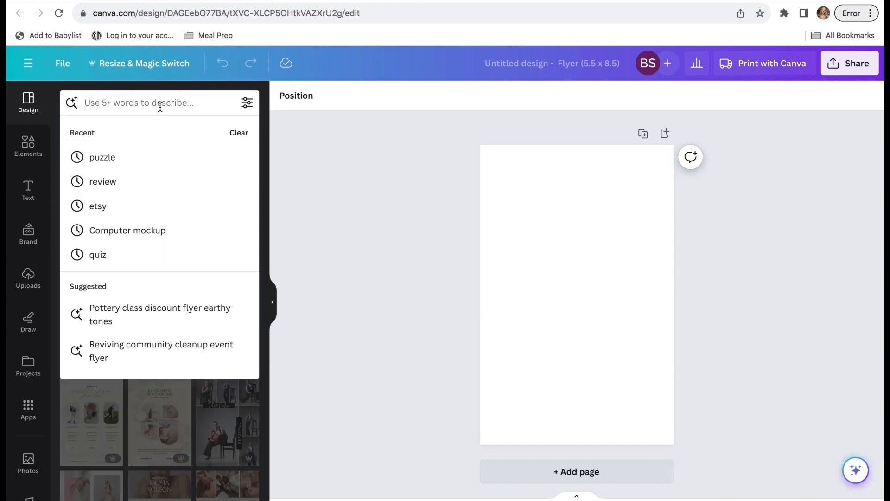
type("thank you")
key("Return")
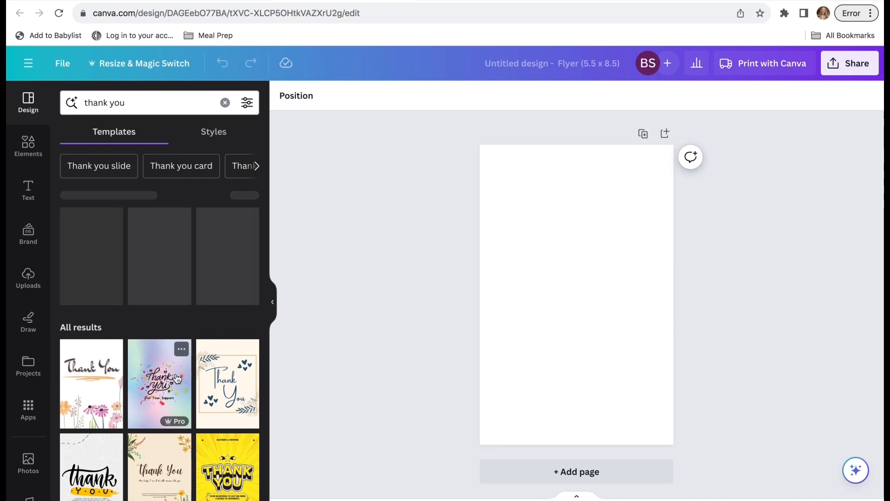
Find the "Pink And White Aesthetic Thank Card Flyer A4" template among the results and apply it to the page.
scroll(176, 380, "down", 6)
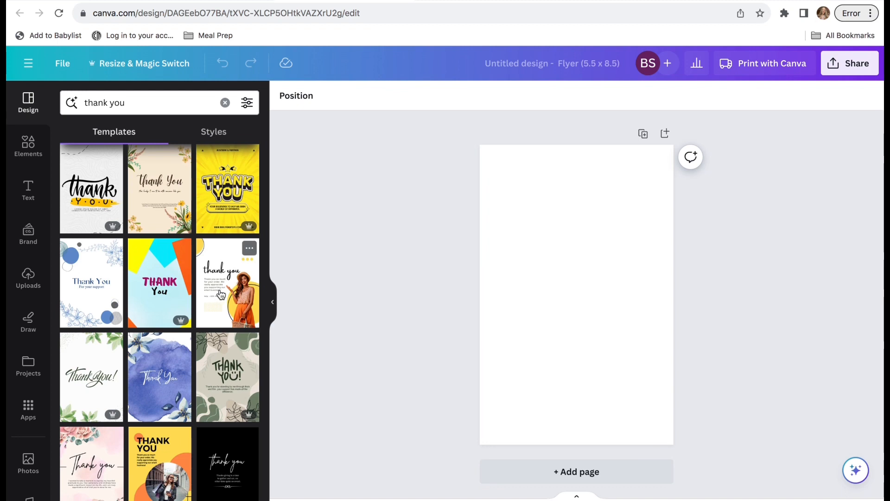
scroll(221, 295, "up", 4)
scroll(190, 399, "down", 4)
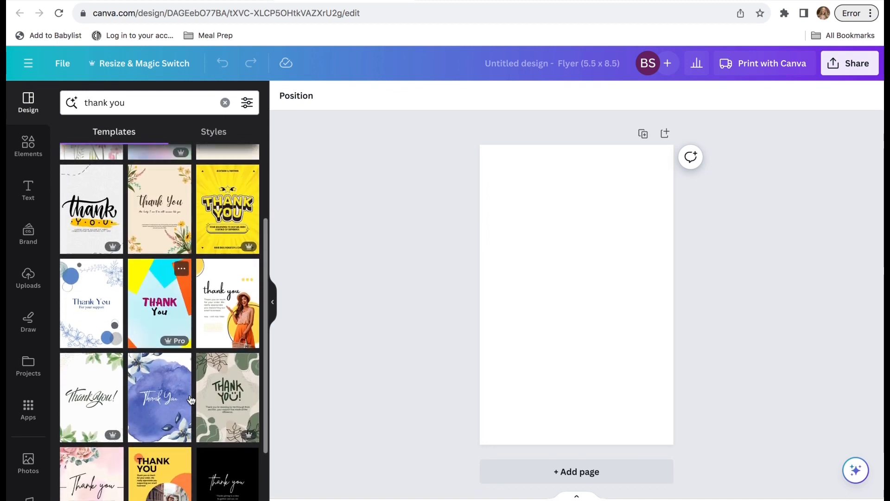
scroll(190, 400, "down", 4)
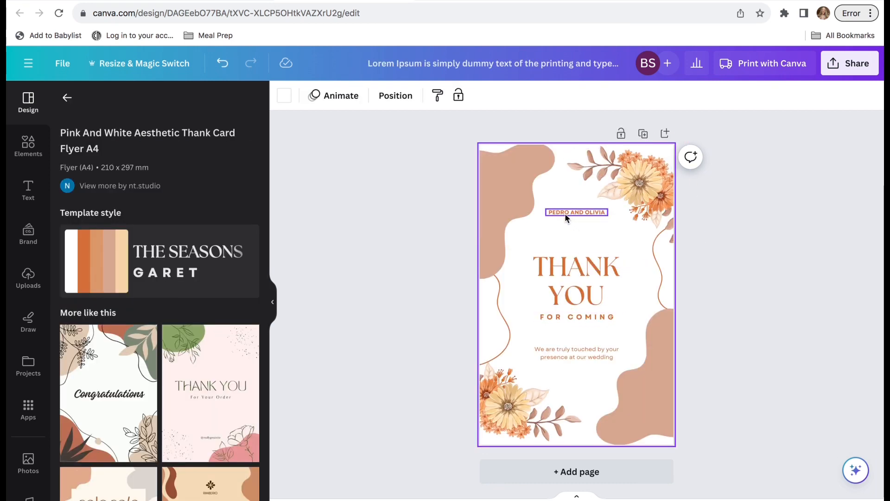
Replace the couple's names above the heading with "ESTATE FLYERS".
double_click(566, 213)
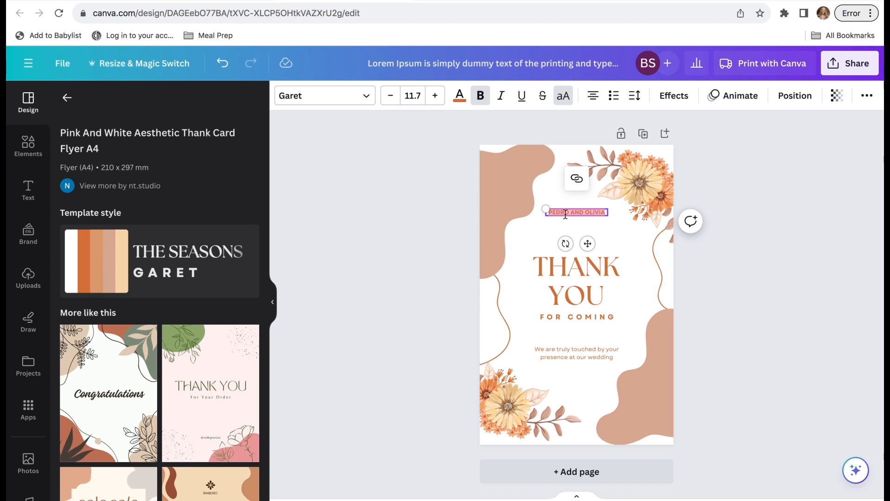
type("EST")
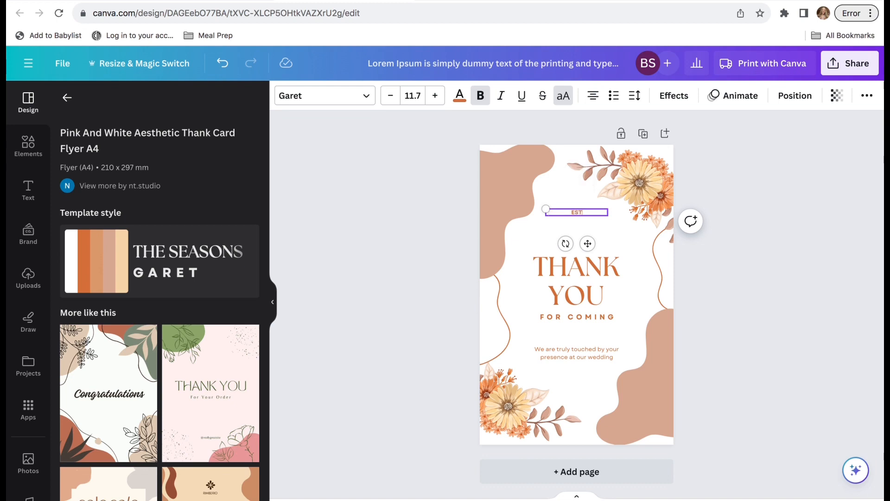
type("ATE FLYERS")
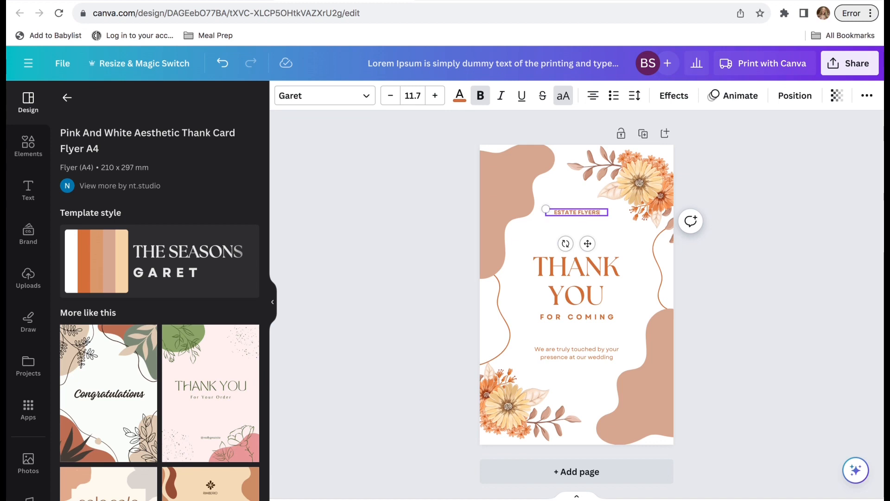
left_click(730, 269)
Move the "THANK YOU" heading up beneath "ESTATE FLYERS" and bring the "FOR COMING" line up directly under it.
left_click(583, 282)
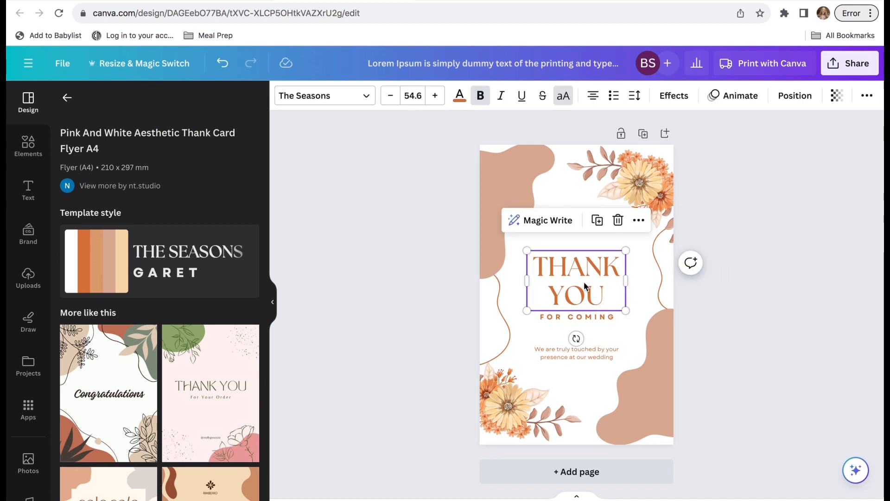
left_click_drag(584, 282, 583, 245)
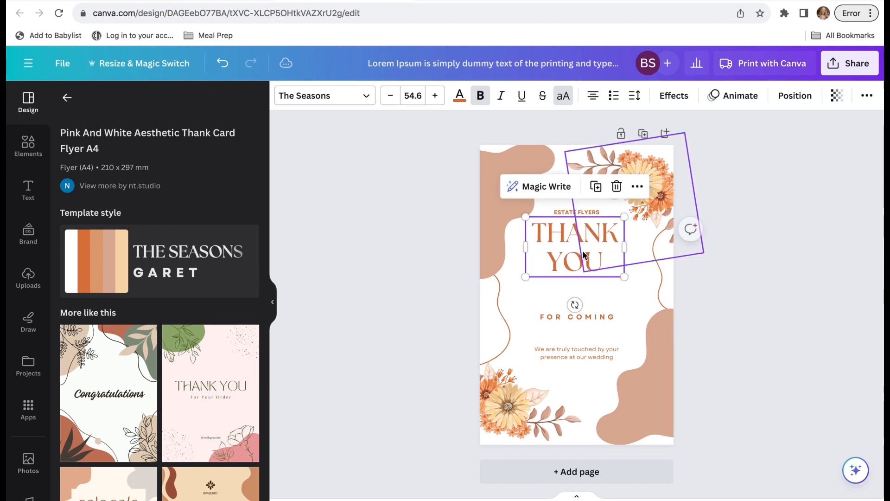
left_click(587, 318)
left_click_drag(587, 319, 584, 285)
Change the "FOR COMING" line under the heading to "FOR YOUR ORDER".
double_click(582, 282)
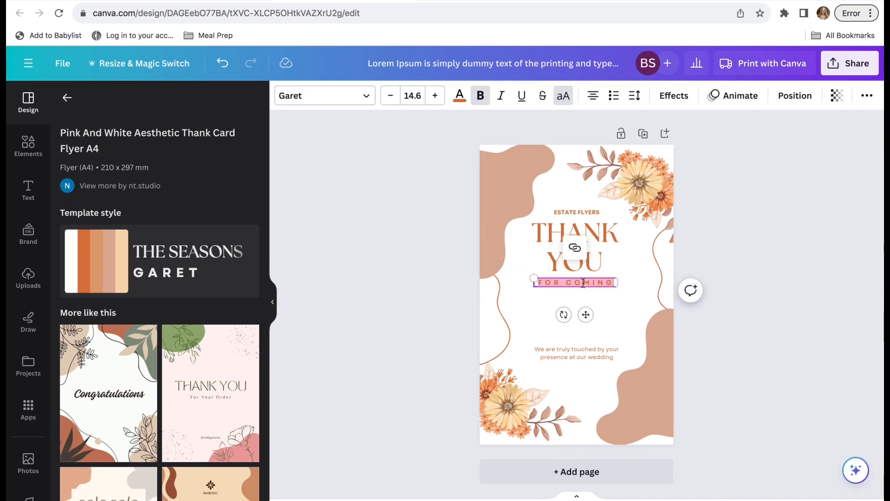
type("FOR")
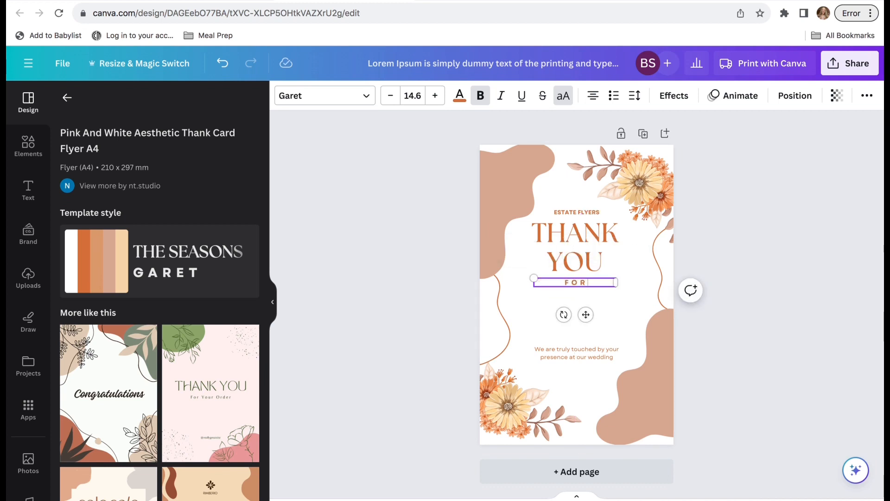
type(" YOUR ORDER")
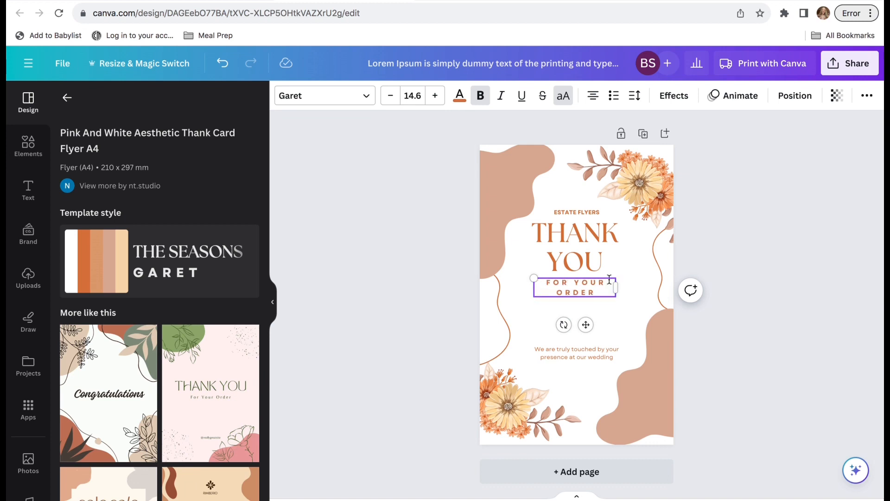
left_click(729, 319)
left_click(597, 292)
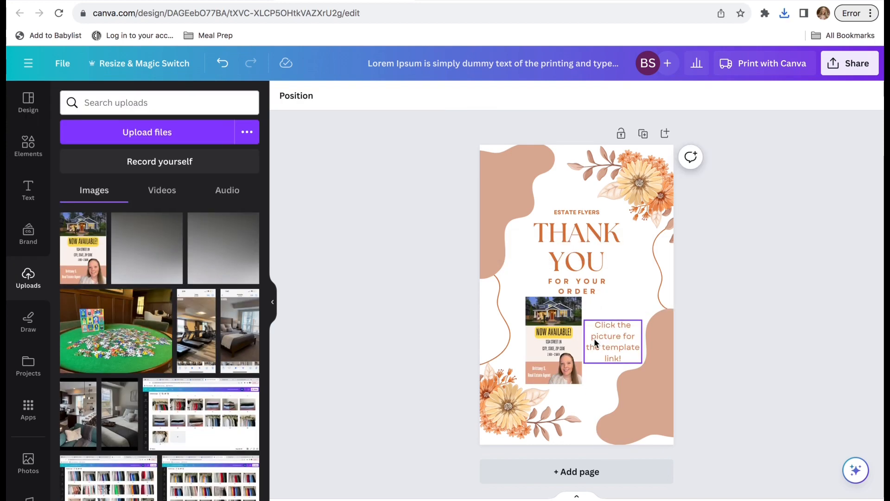
left_click(565, 338)
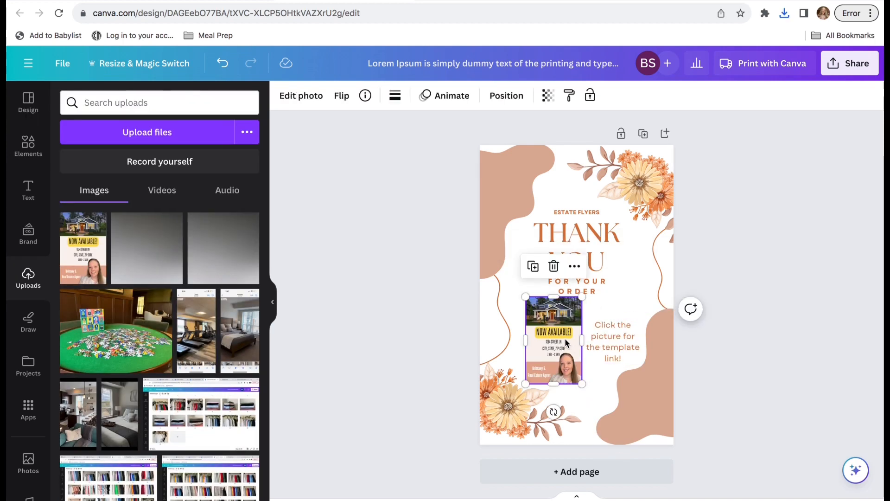
left_click(575, 266)
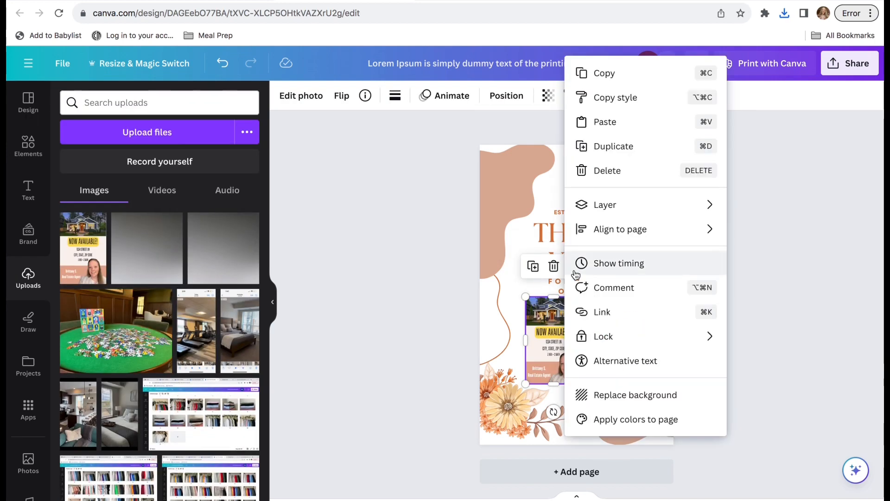
left_click(406, 271)
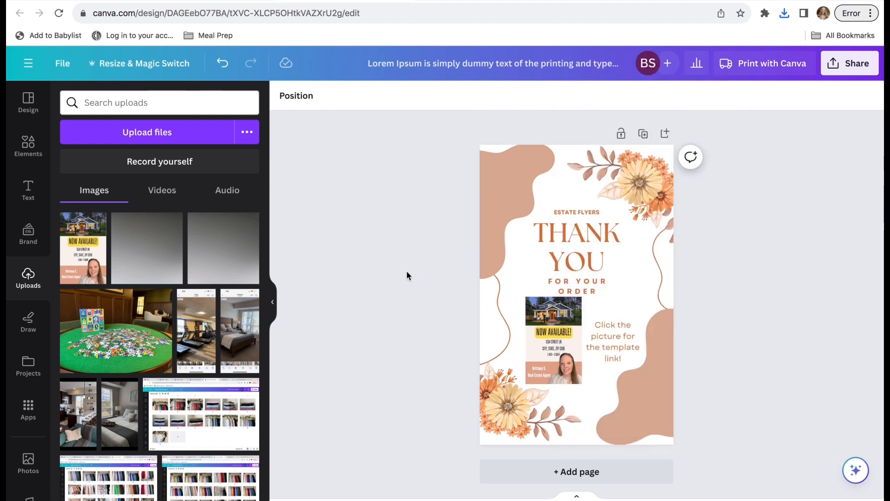
Attach the copied flyer template link to the flyer picture on the thank-you page.
left_click(559, 345)
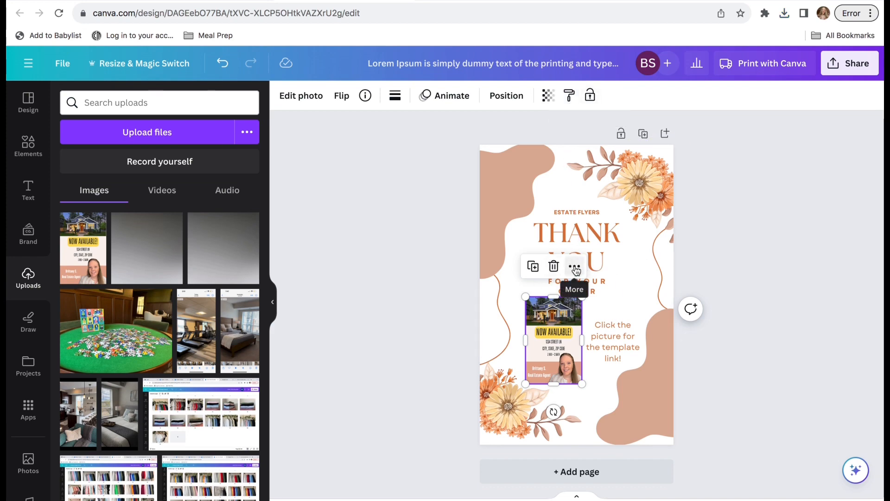
key("super+z")
left_click(575, 266)
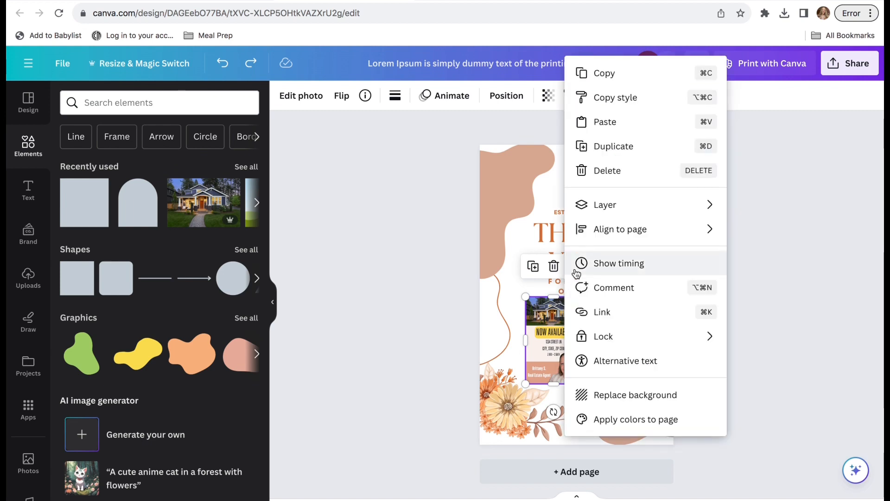
left_click(593, 311)
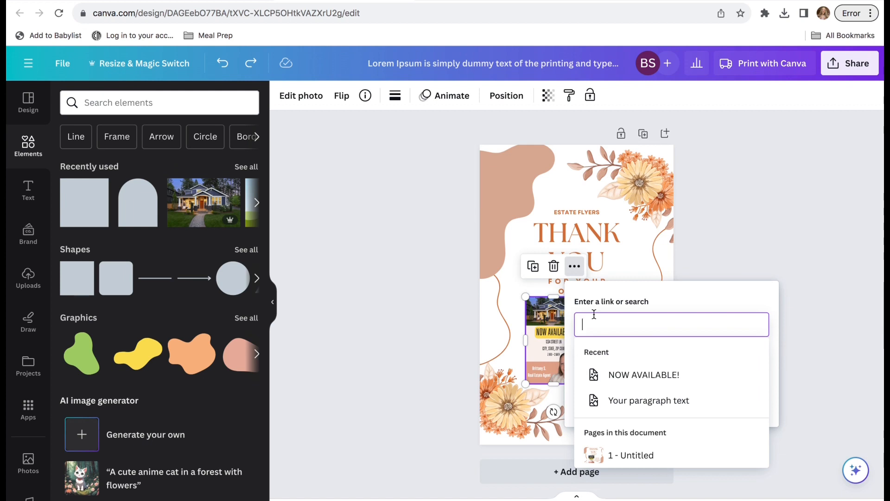
key("super+v")
left_click(727, 410)
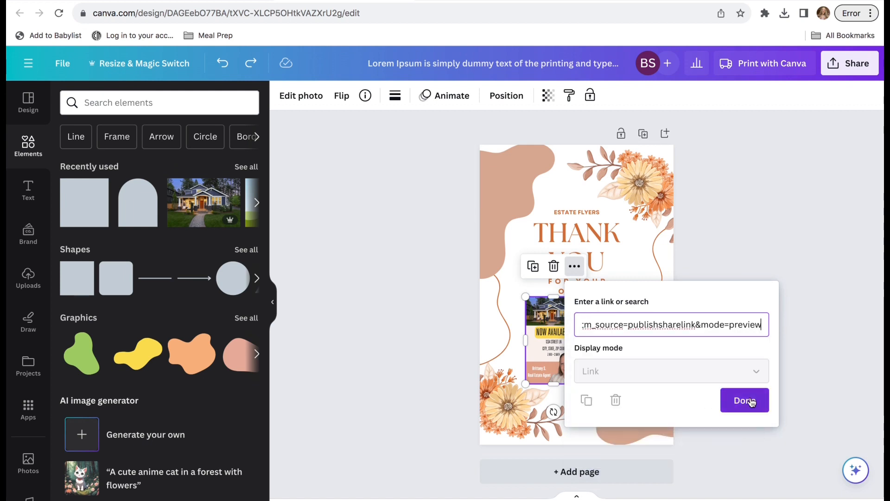
left_click(715, 398)
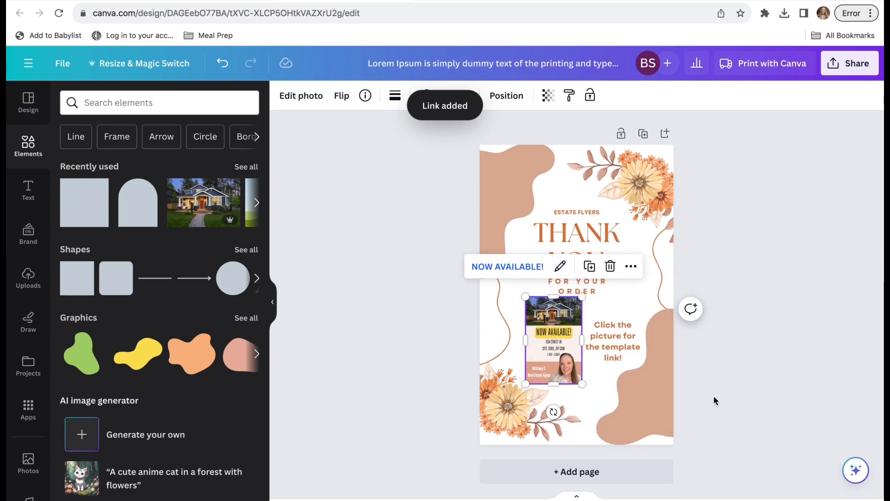
left_click(714, 397)
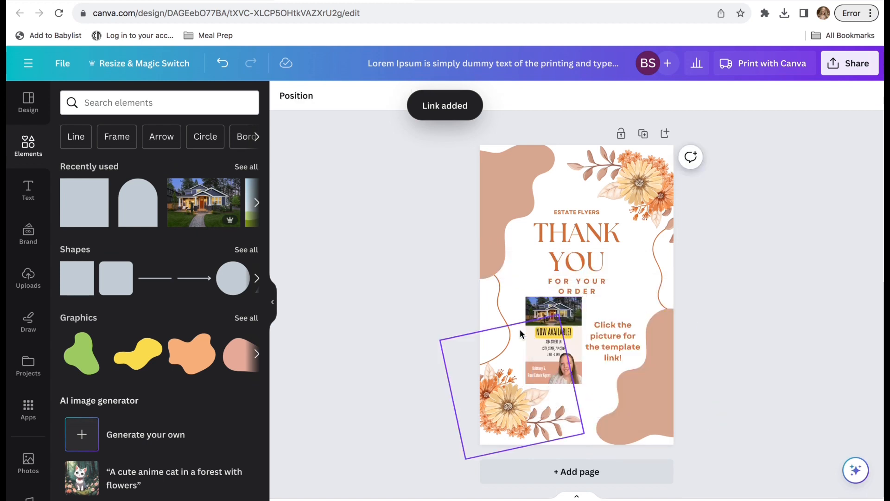
Download the thank-you page as a PDF Standard file.
left_click(570, 338)
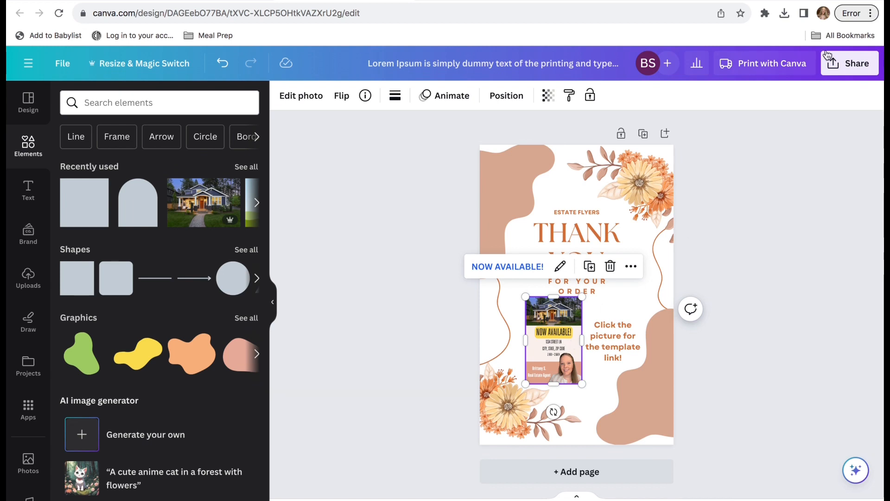
left_click(853, 66)
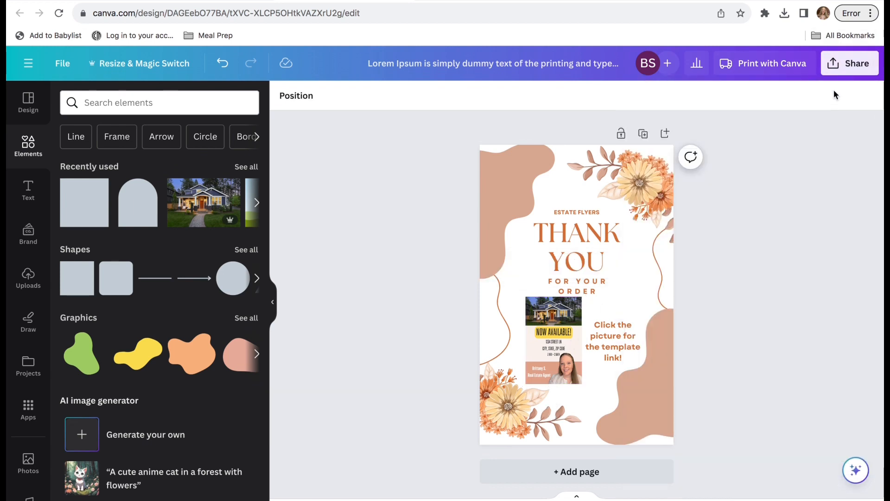
left_click(845, 70)
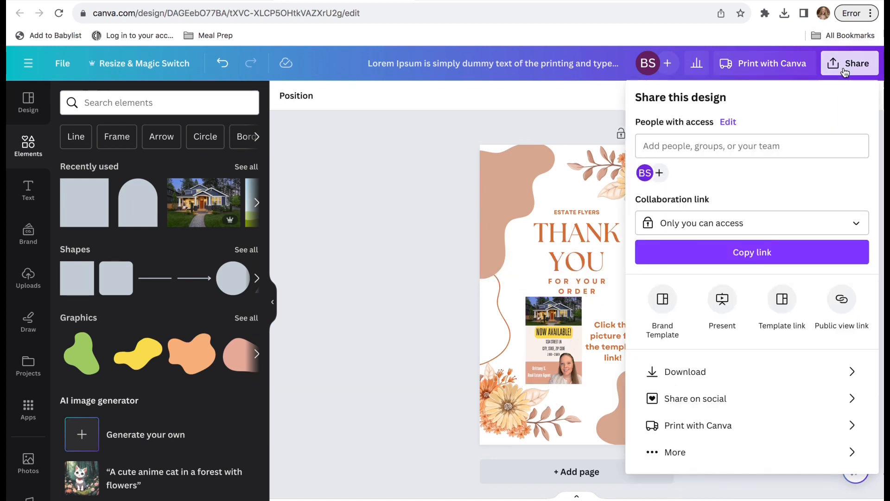
left_click(705, 381)
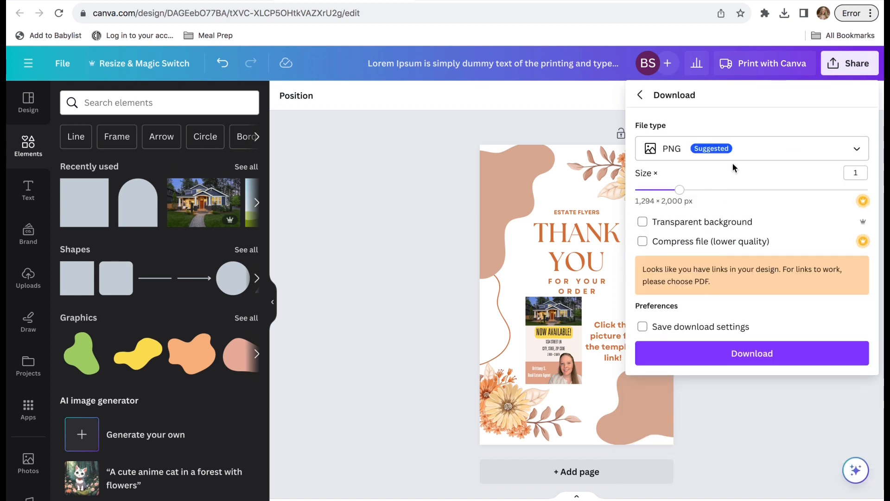
left_click(673, 149)
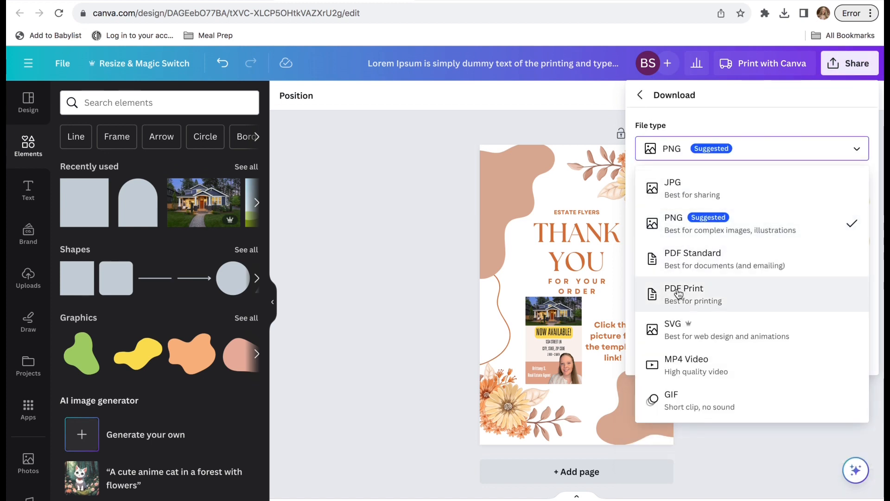
left_click(674, 259)
left_click(672, 261)
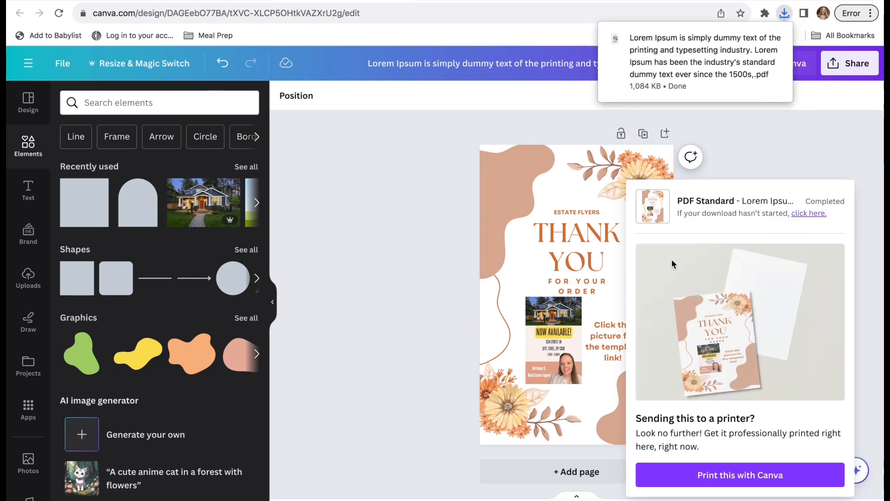
Open the downloaded thank-you PDF and follow the flyer picture's link to check the template page it leads to.
left_click(772, 116)
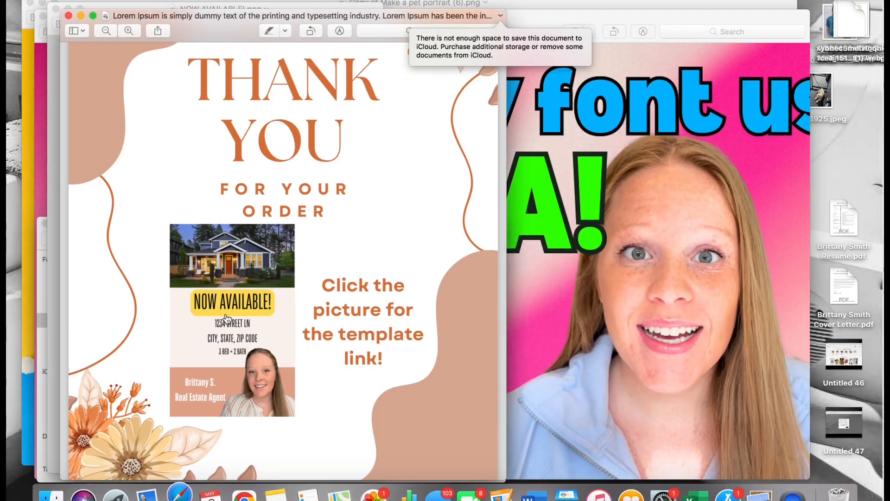
left_click(228, 317)
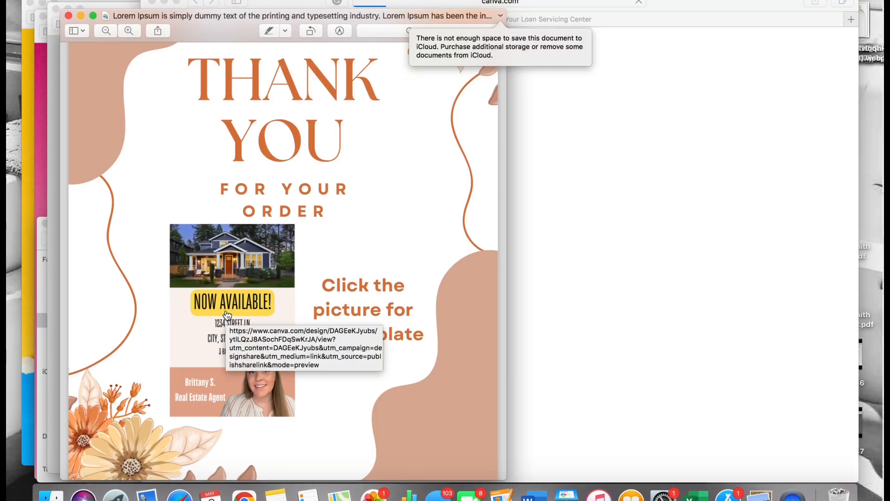
left_click(598, 141)
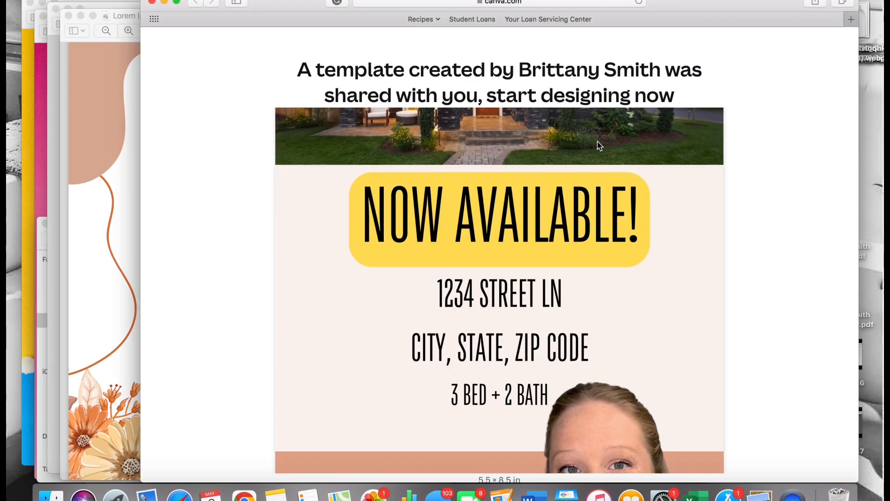
scroll(598, 141, "down", 2)
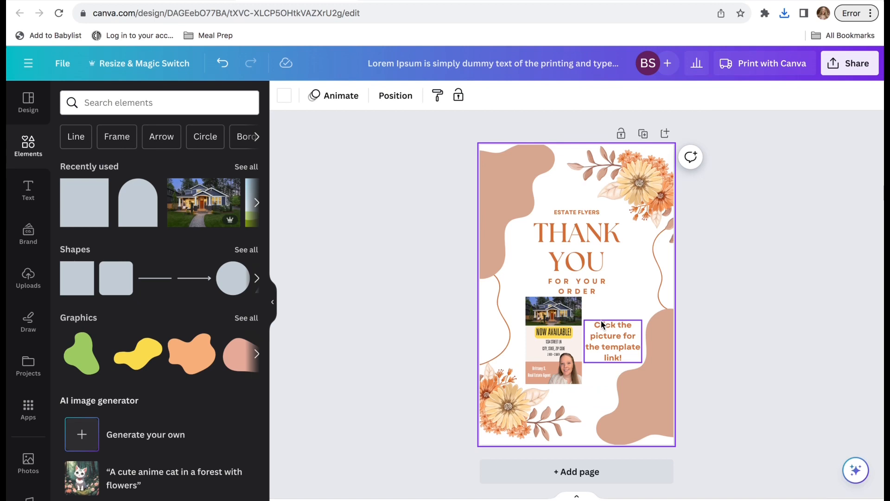
Change the instruction beside the flyer picture to "Double click the picture for the template link!".
left_click(600, 321)
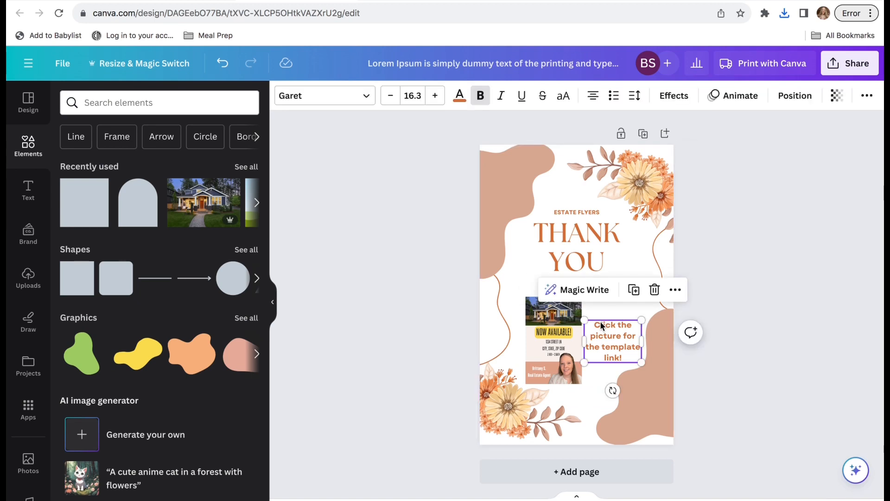
left_click(601, 323)
key("BackSpace")
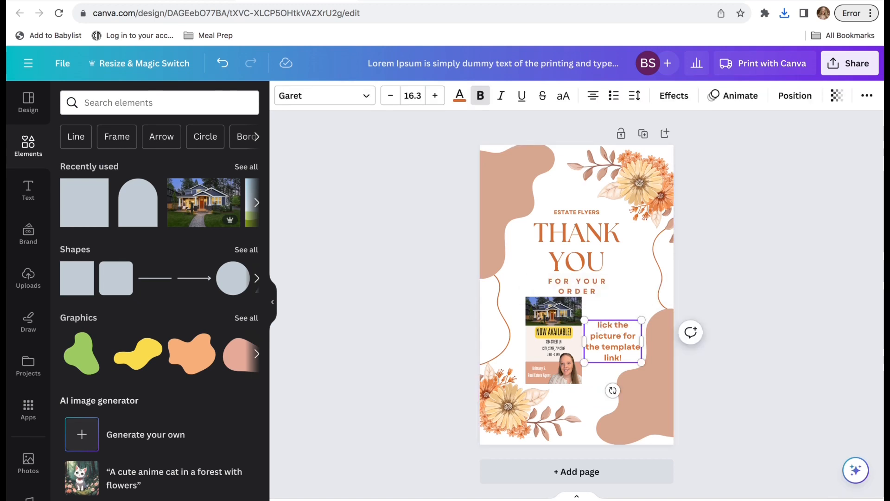
type("DOuble")
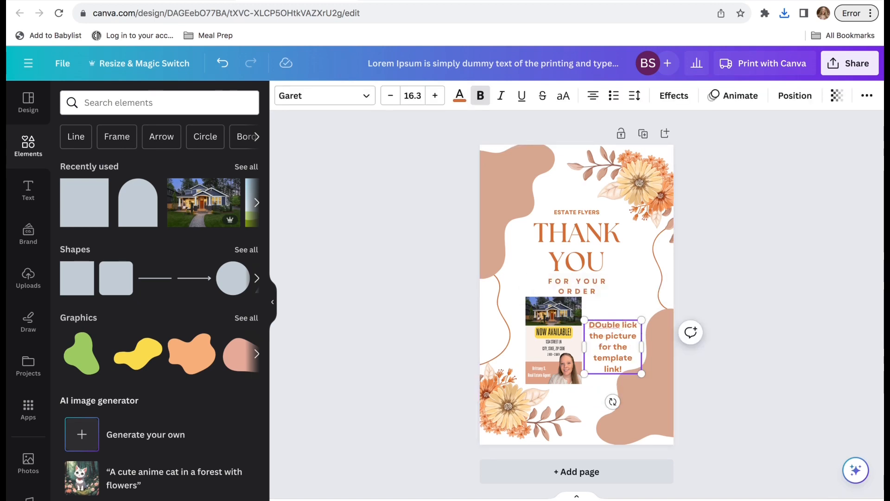
key("BackSpace")
key("BackSpace")
key("BackSpace")
key("BackSpace")
key("BackSpace")
key("BackSpace")
type("ouble c")
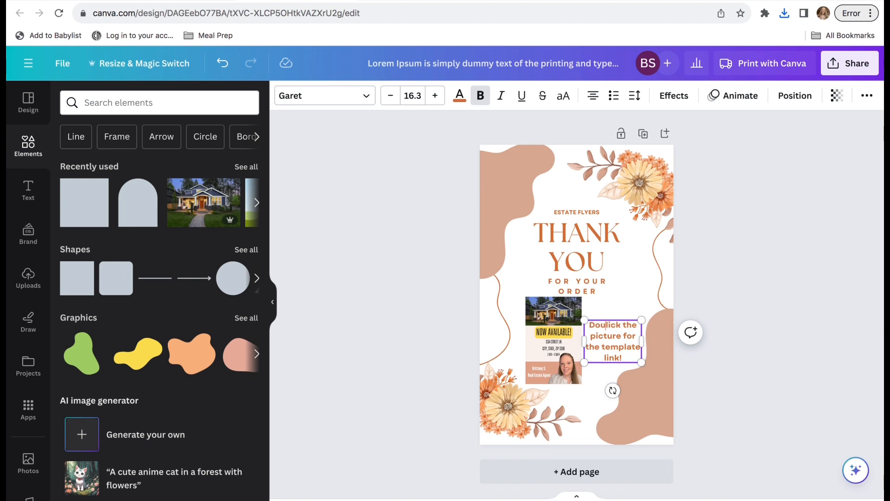
left_click(749, 306)
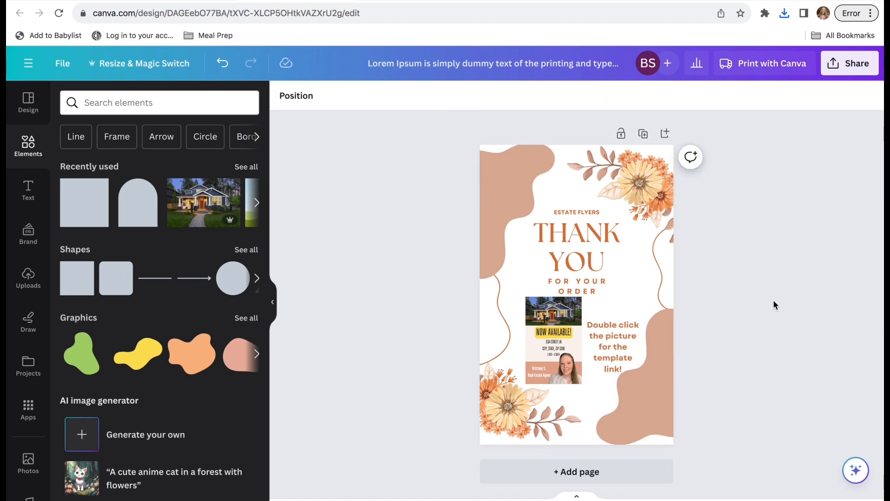
Open the photo effects for the flyer picture and find the Shadows effect.
left_click(580, 301)
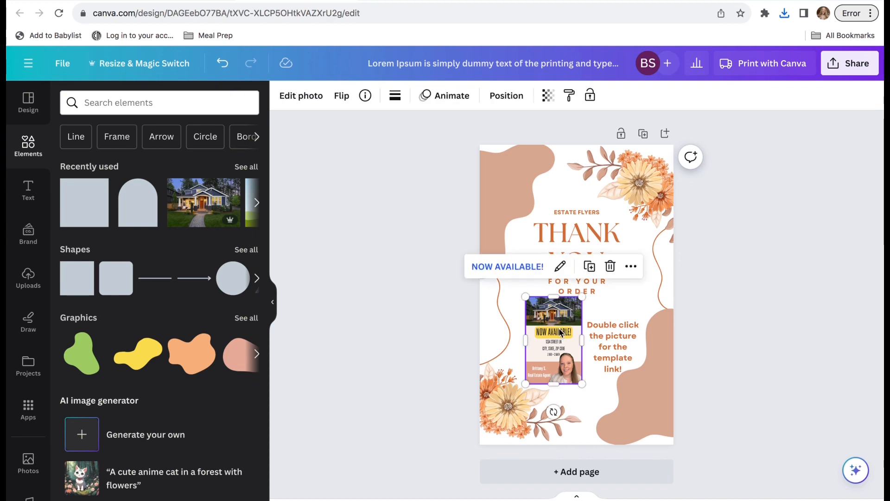
left_click(299, 97)
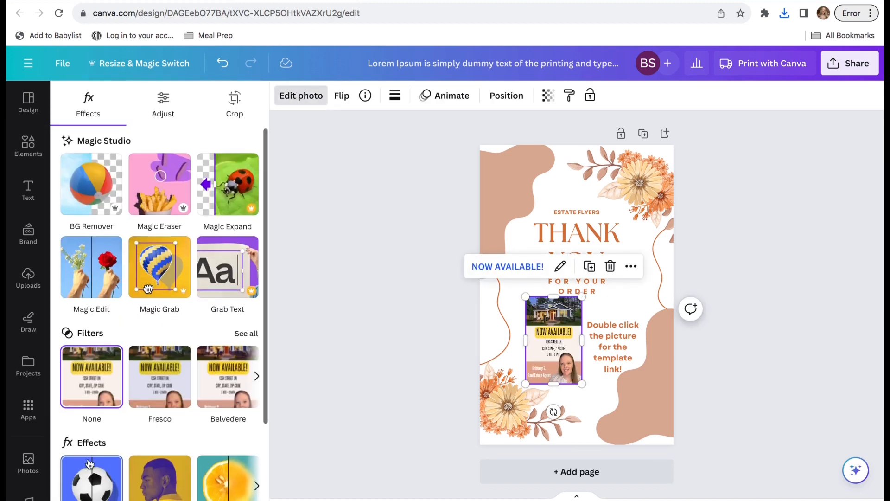
scroll(95, 433, "down", 3)
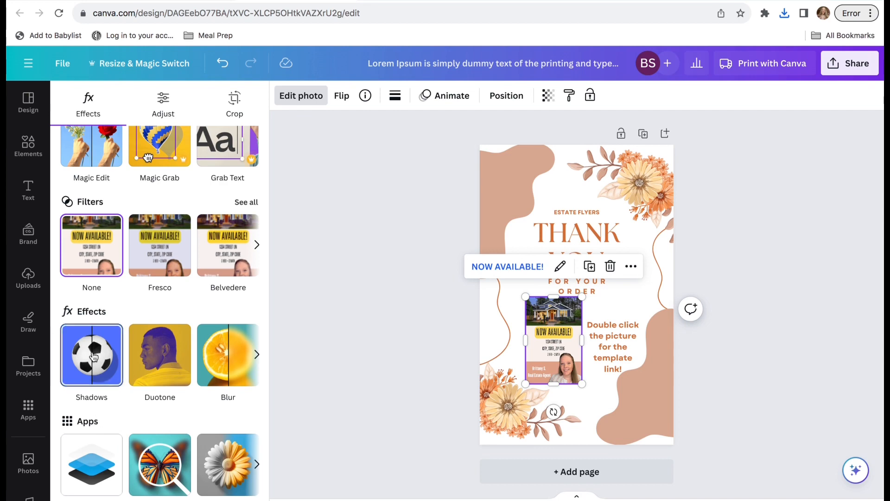